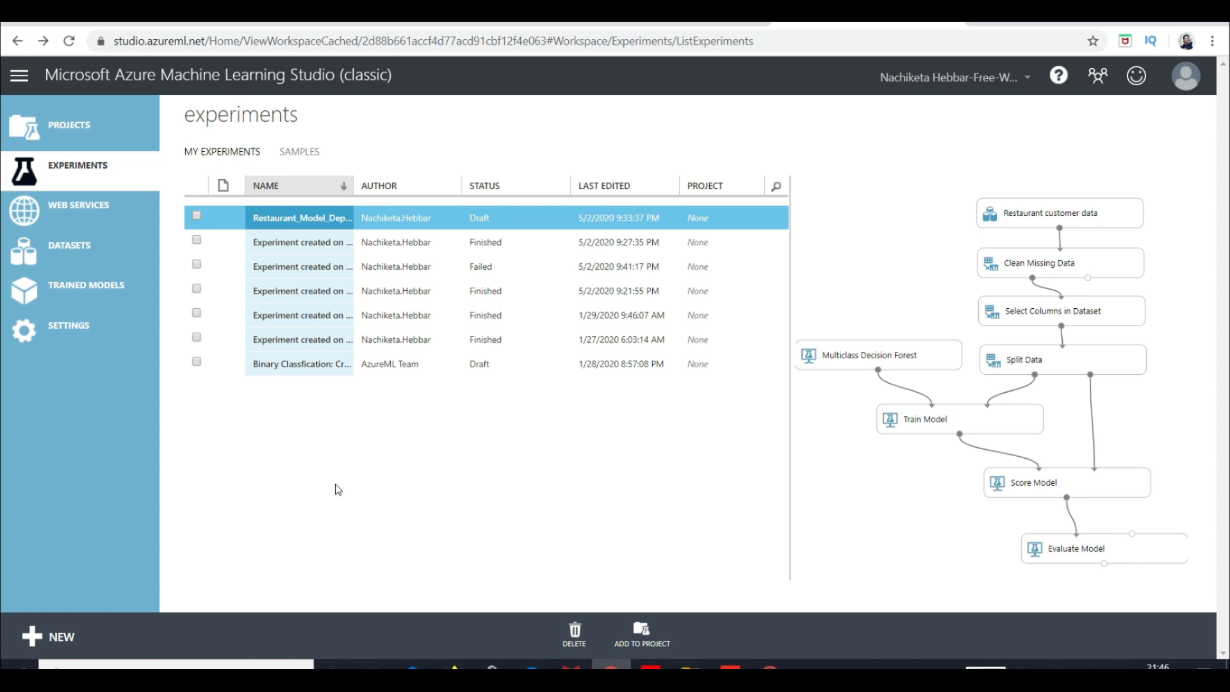
Create a new blank experiment
click(73, 627)
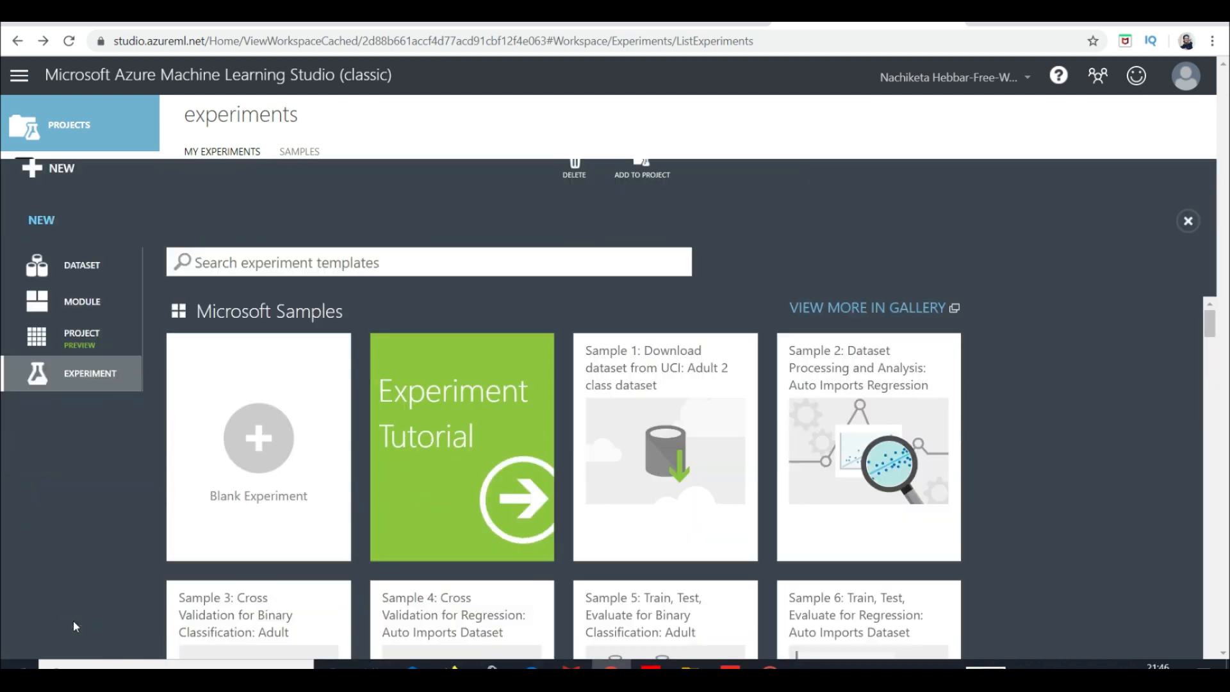
scroll(390, 585, down, 1)
scroll(389, 585, down, 8)
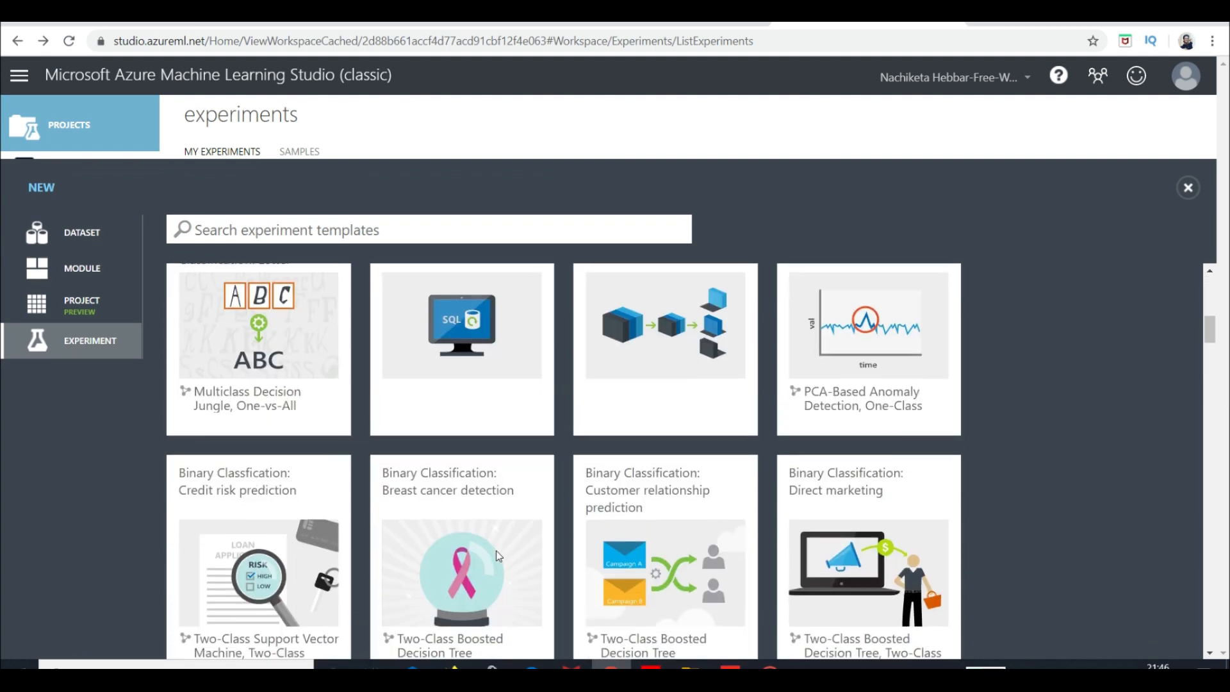
scroll(499, 556, down, 3)
scroll(499, 557, up, 10)
scroll(499, 556, up, 3)
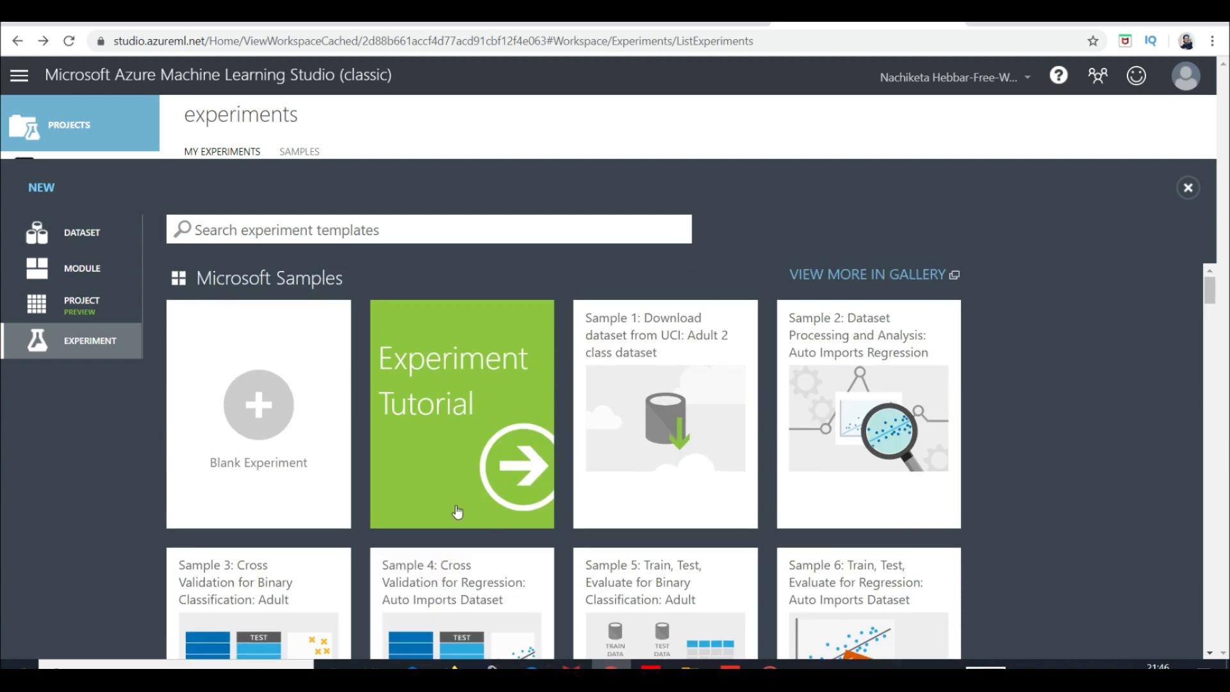
click(259, 420)
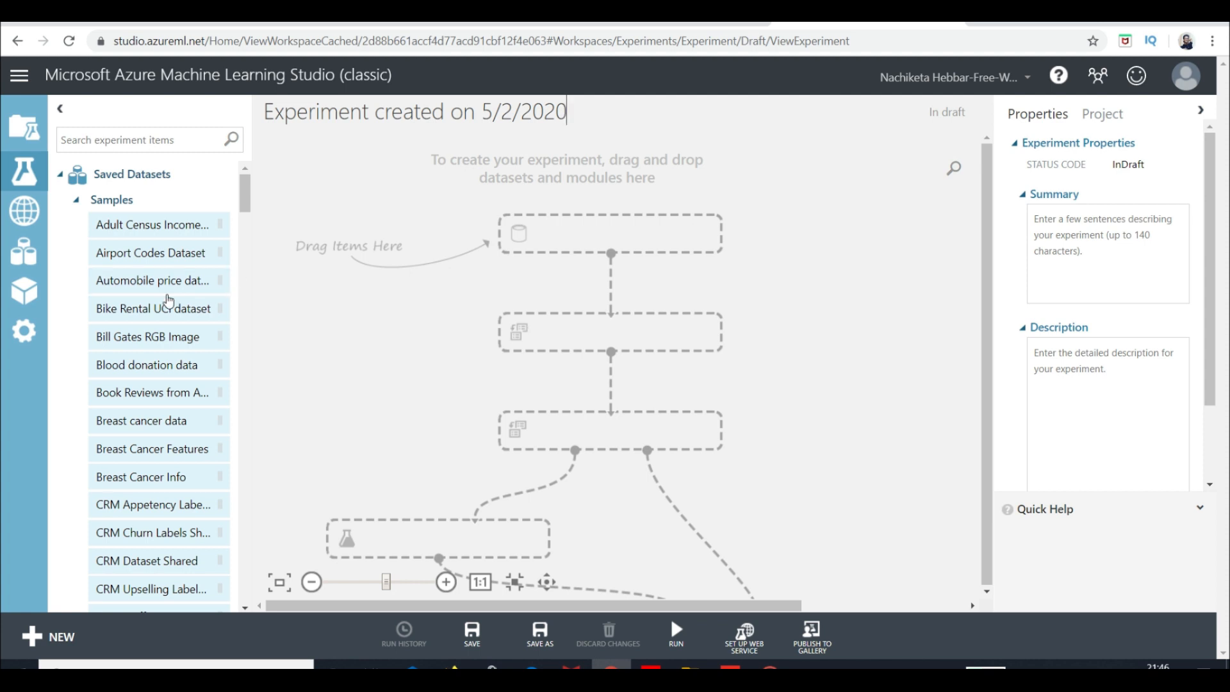
Add the Restaurant customer data sample dataset to the upper part of the experiment canvas
scroll(160, 308, down, 1)
scroll(157, 295, up, 1)
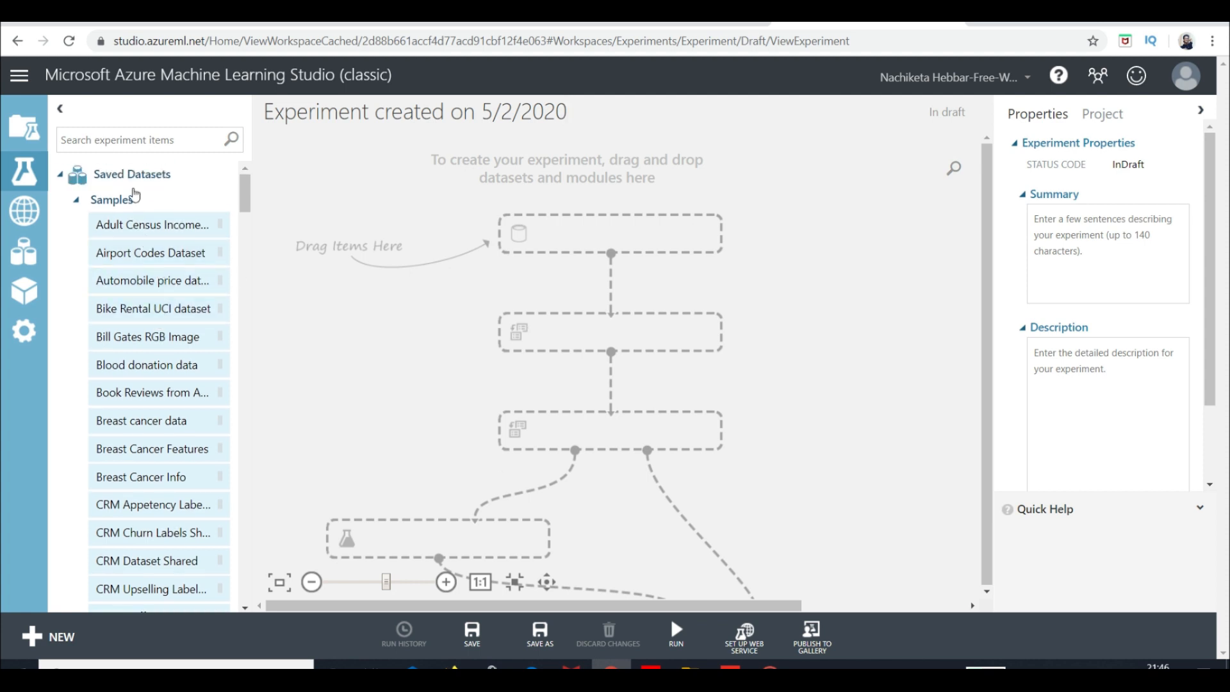
click(95, 201)
click(95, 201)
scroll(147, 274, down, 1)
scroll(148, 274, down, 2)
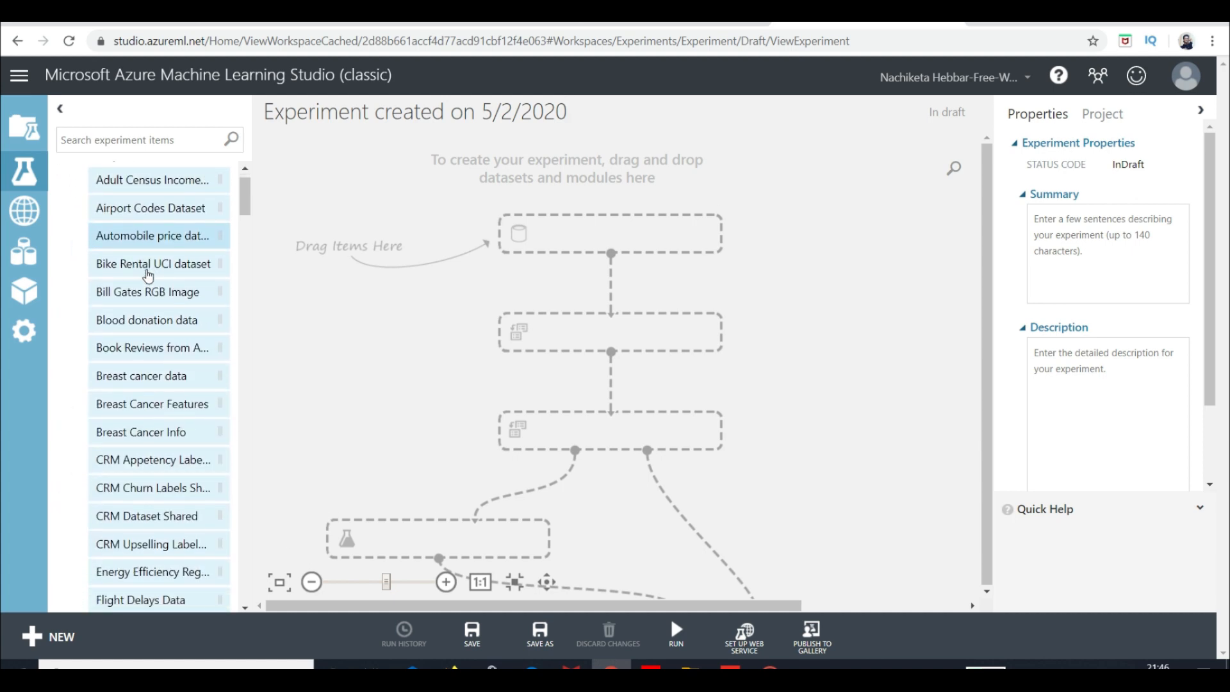
scroll(122, 398, down, 5)
scroll(118, 407, down, 6)
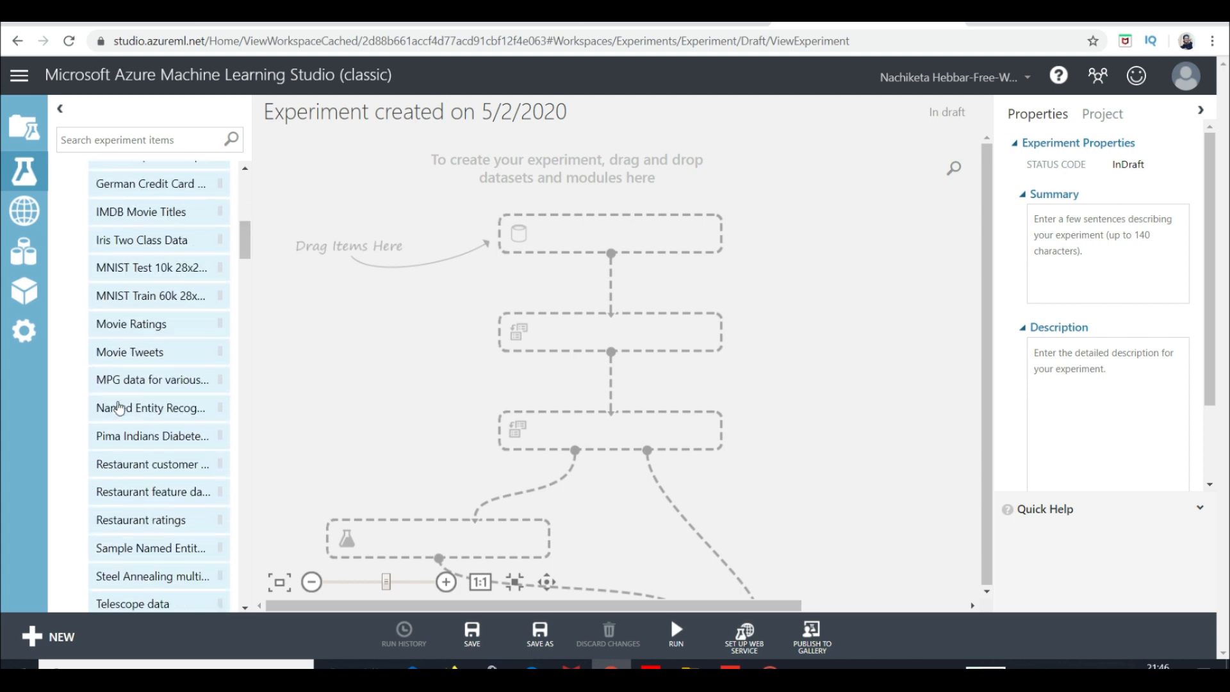
scroll(118, 407, down, 1)
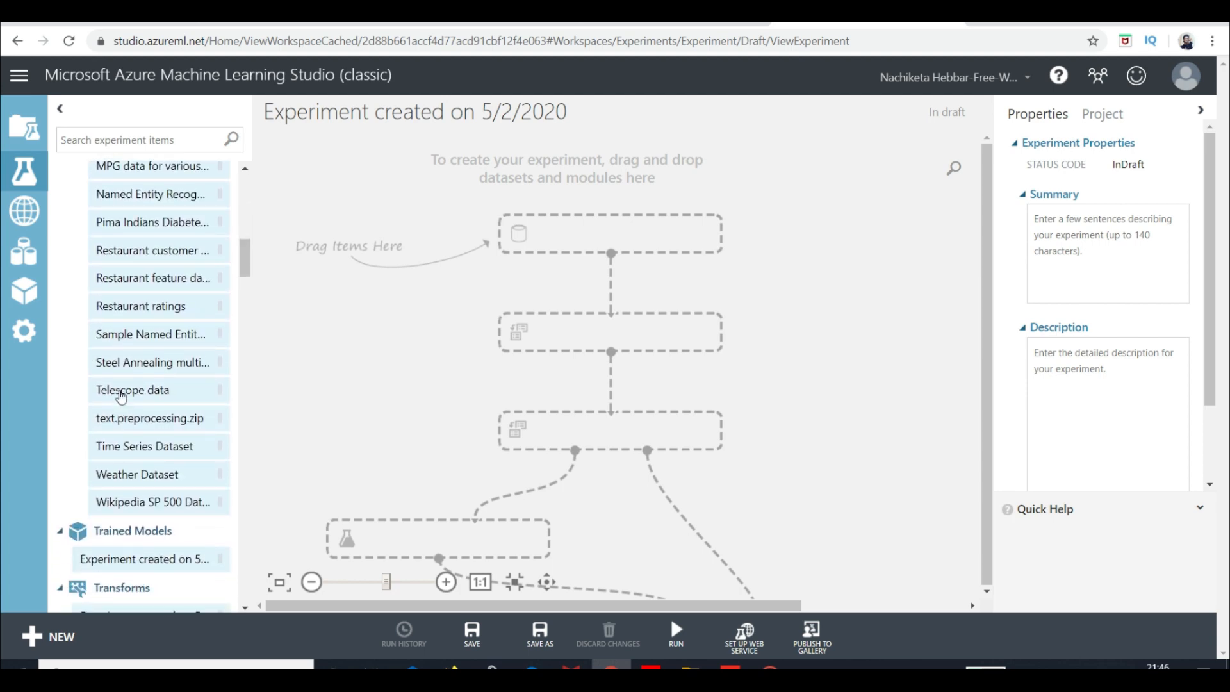
scroll(143, 389, down, 3)
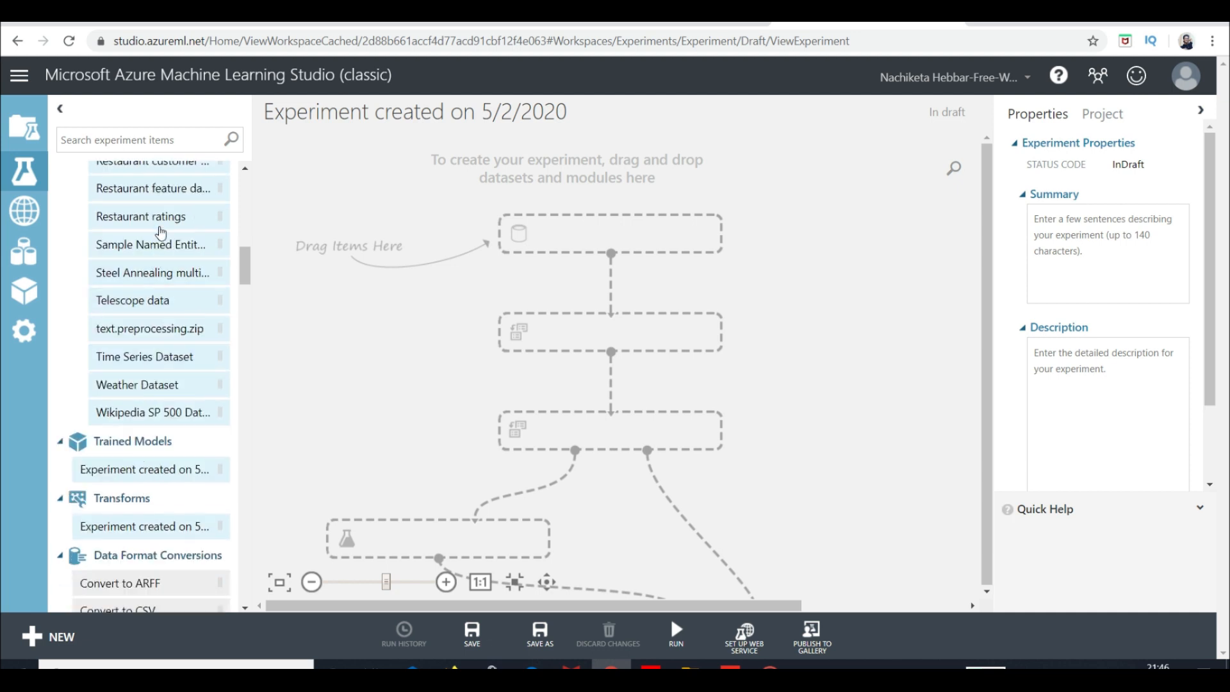
scroll(160, 208, up, 2)
drag(164, 228, 656, 189)
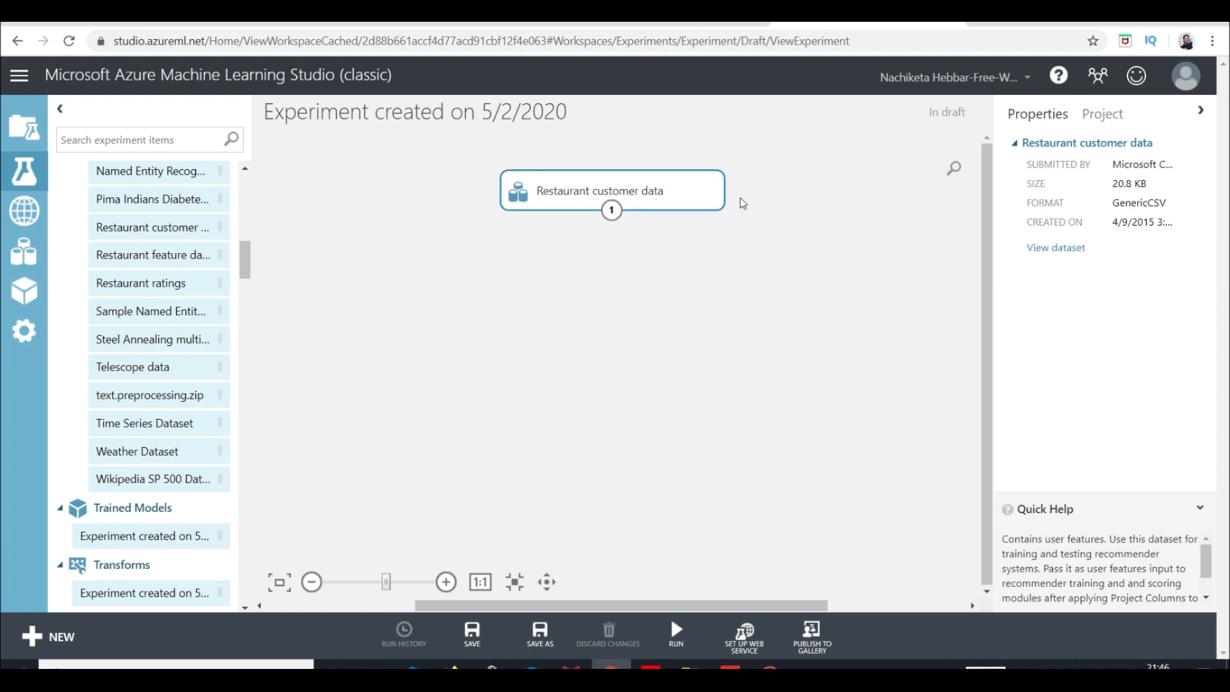
Visualize the Restaurant customer data dataset and look across its columns
right_click(612, 212)
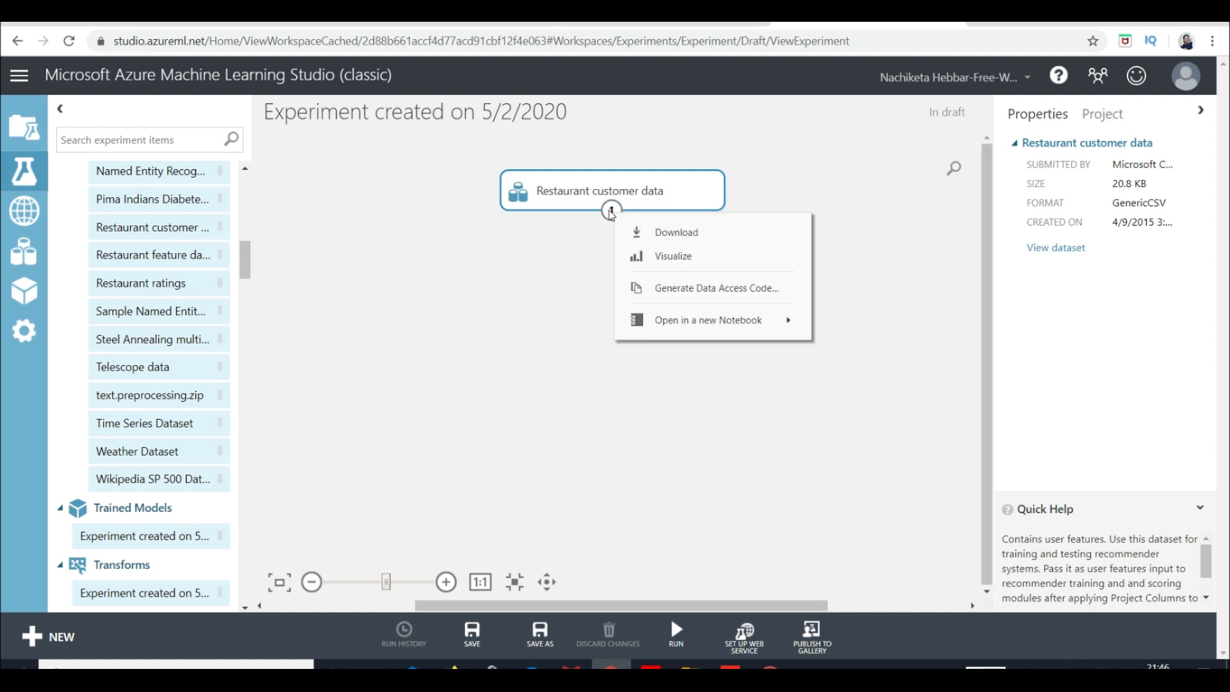
click(702, 256)
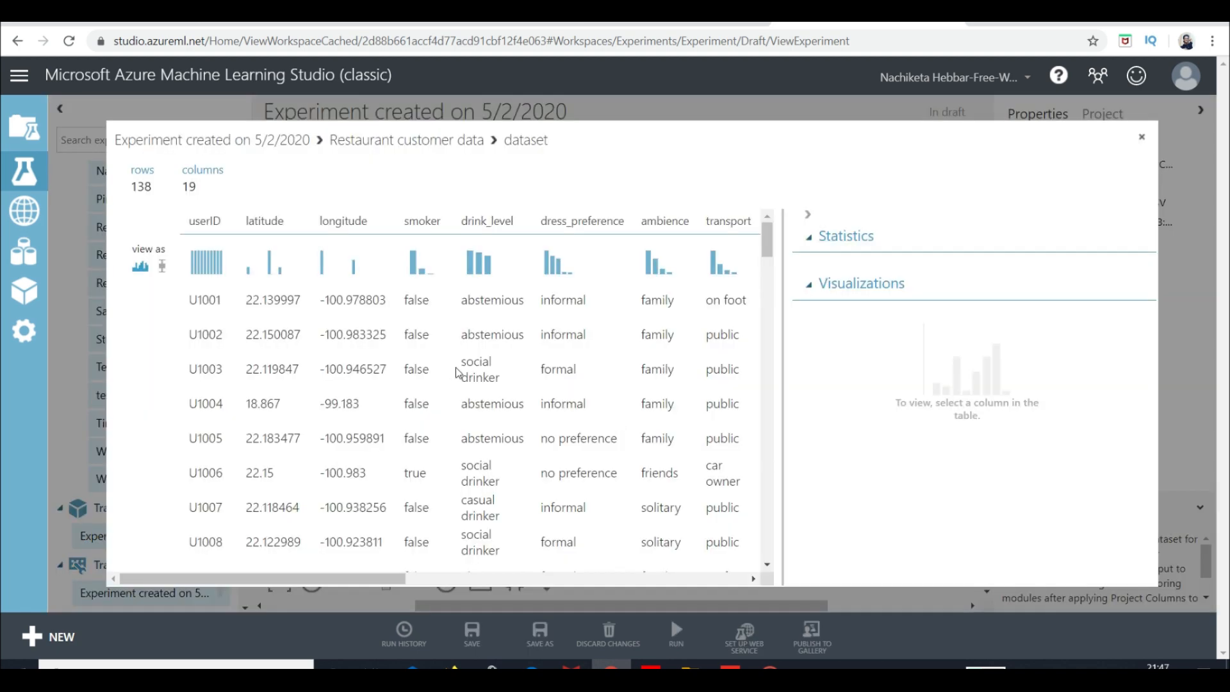
scroll(458, 385, right, 3)
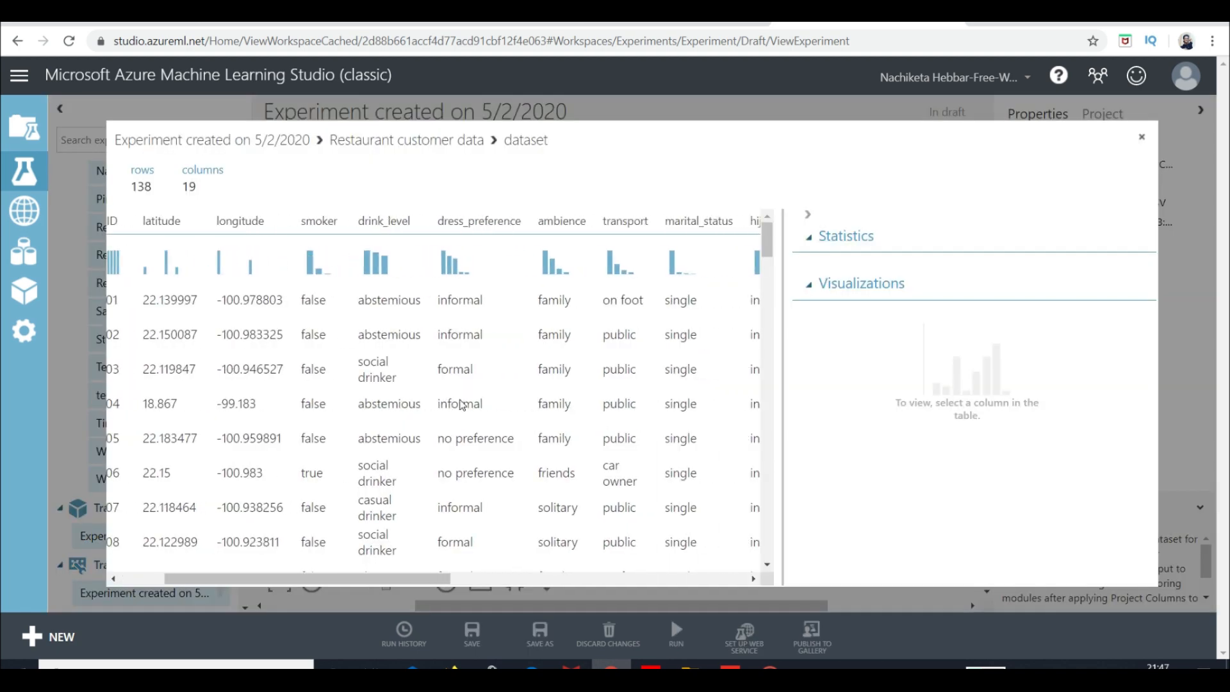
scroll(460, 403, right, 2)
scroll(460, 404, left, 5)
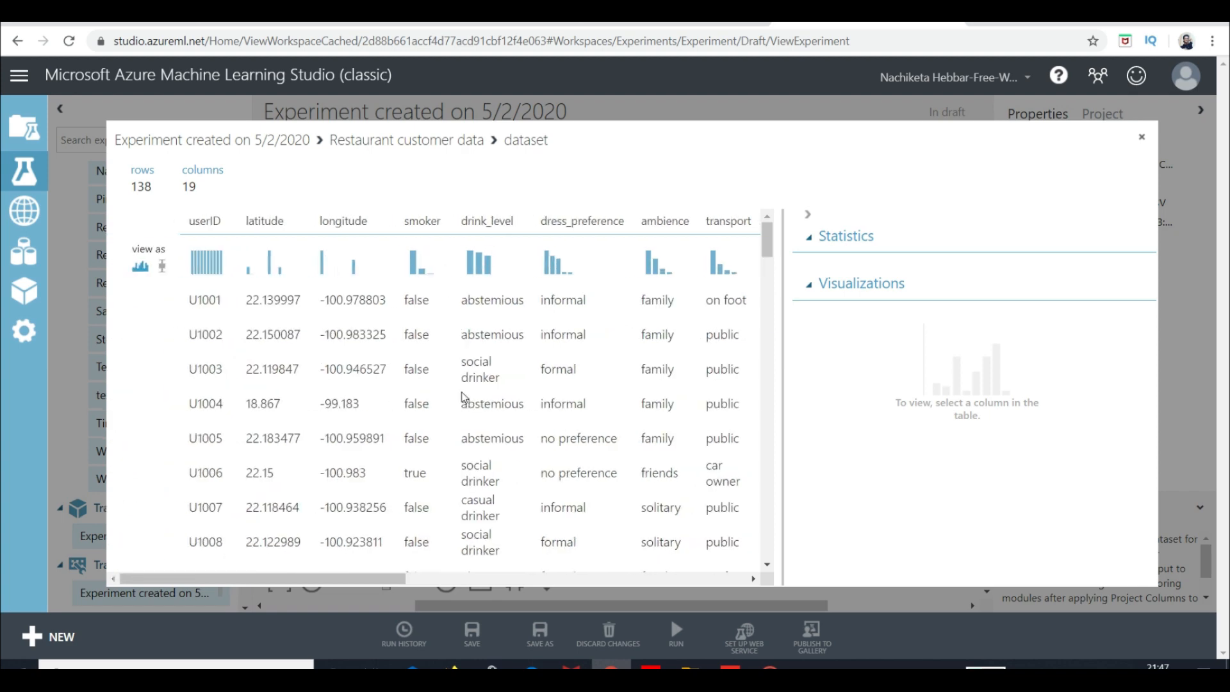
Examine the statistics and histogram of the smoker column
click(351, 289)
click(400, 302)
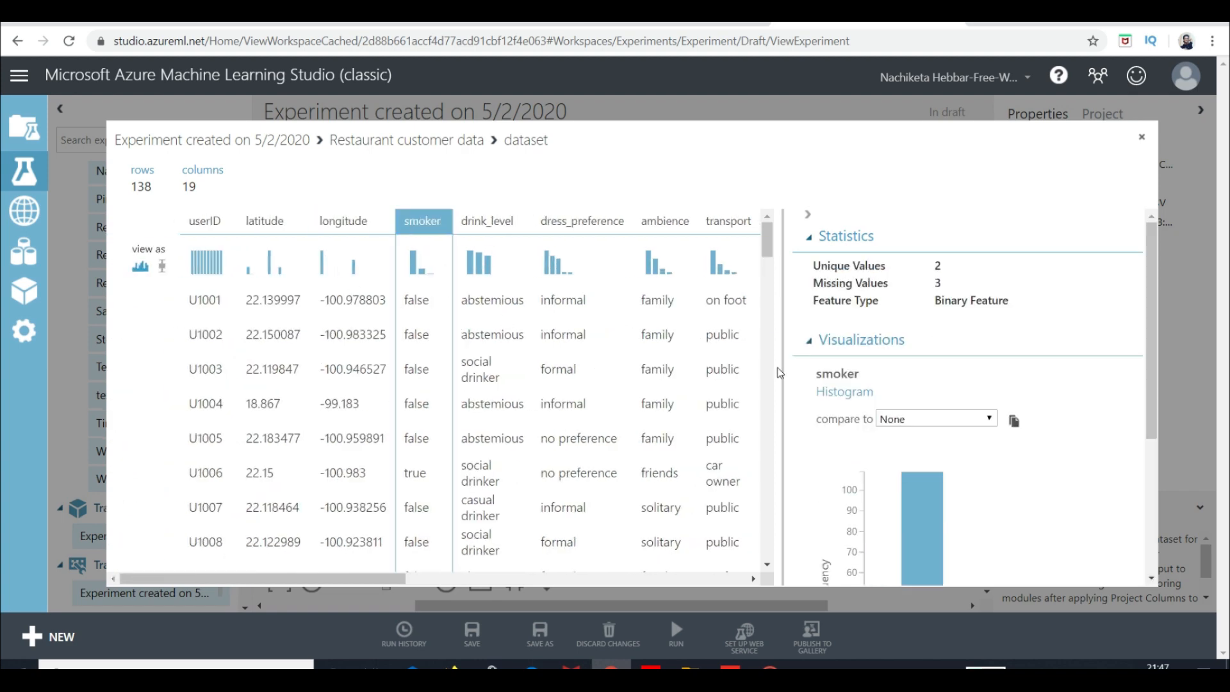
scroll(825, 405, down, 3)
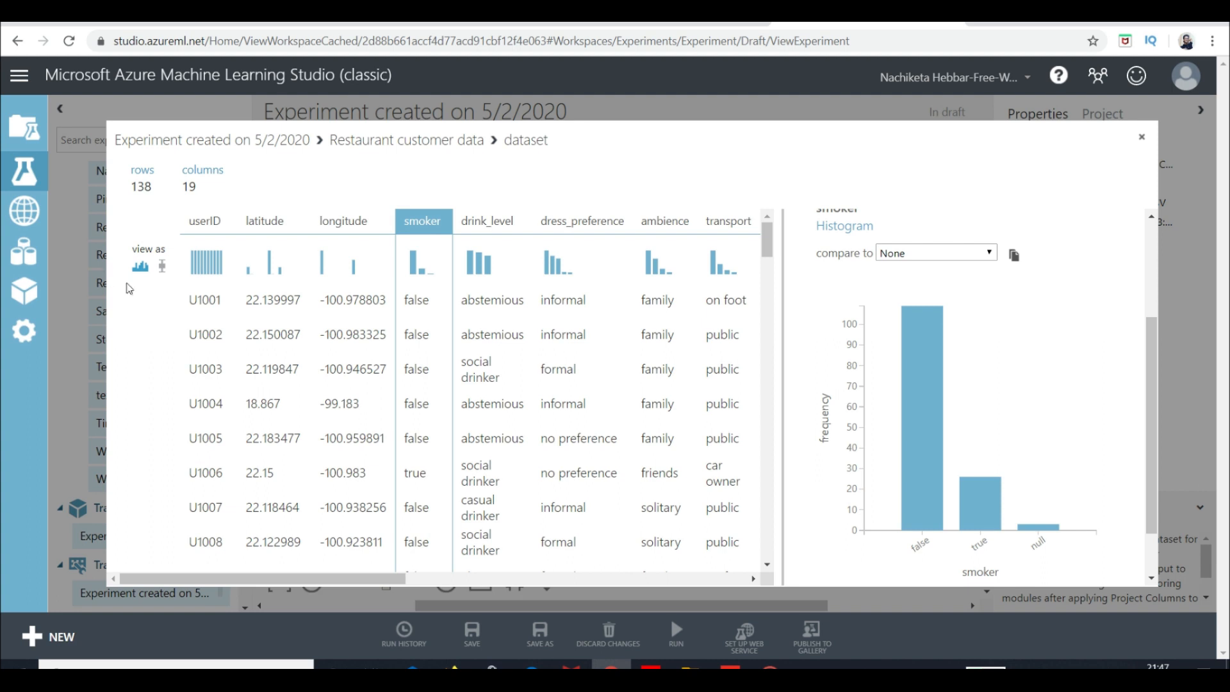
Show the column previews as box plots and examine all columns of the dataset from userID to height
click(162, 266)
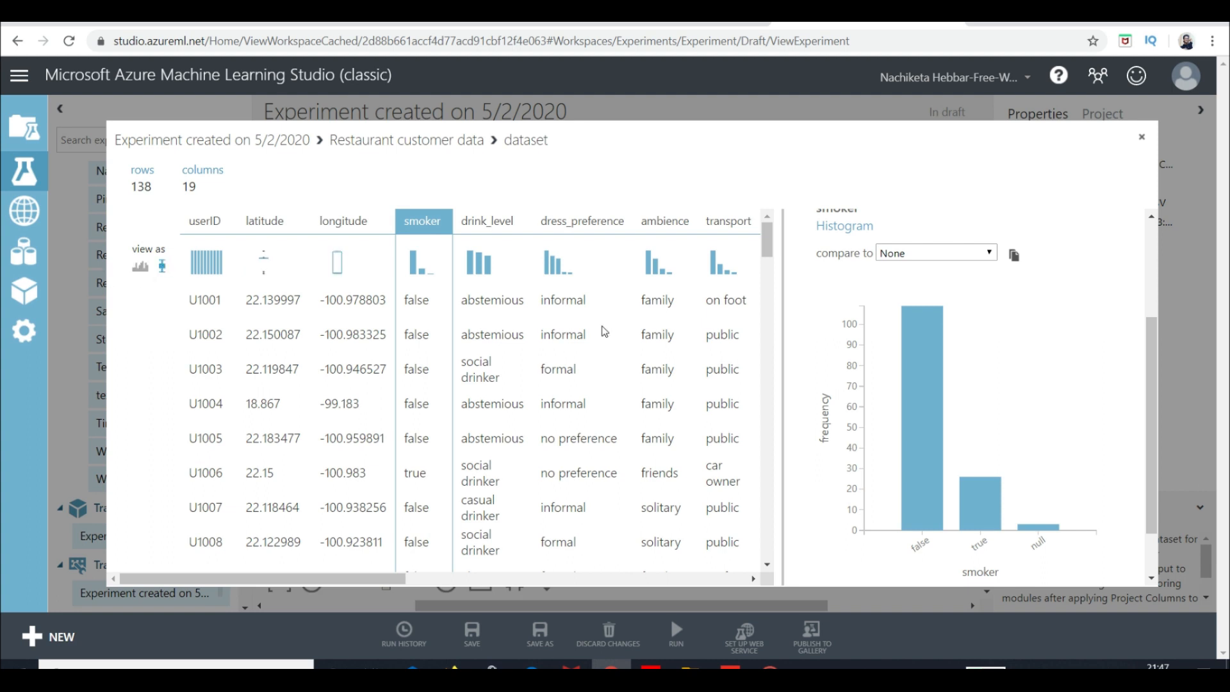
scroll(604, 331, right, 5)
scroll(605, 331, right, 5)
scroll(604, 331, right, 3)
scroll(604, 331, left, 8)
scroll(437, 297, right, 4)
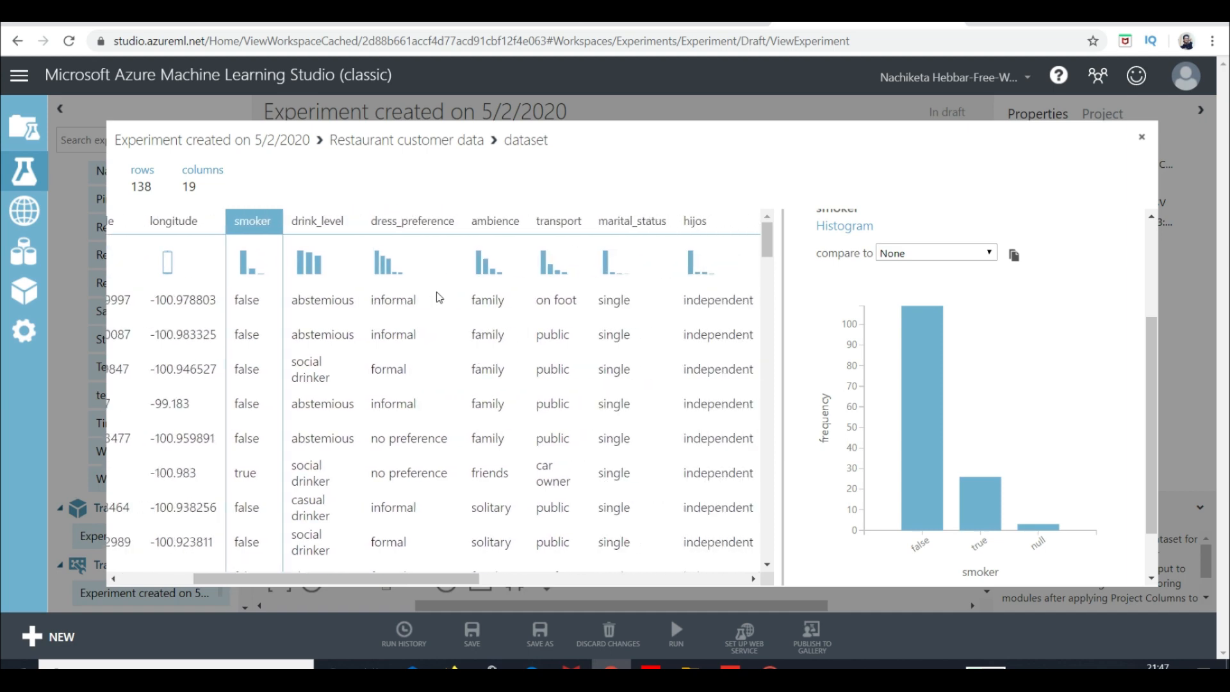
scroll(438, 297, right, 4)
scroll(439, 296, left, 8)
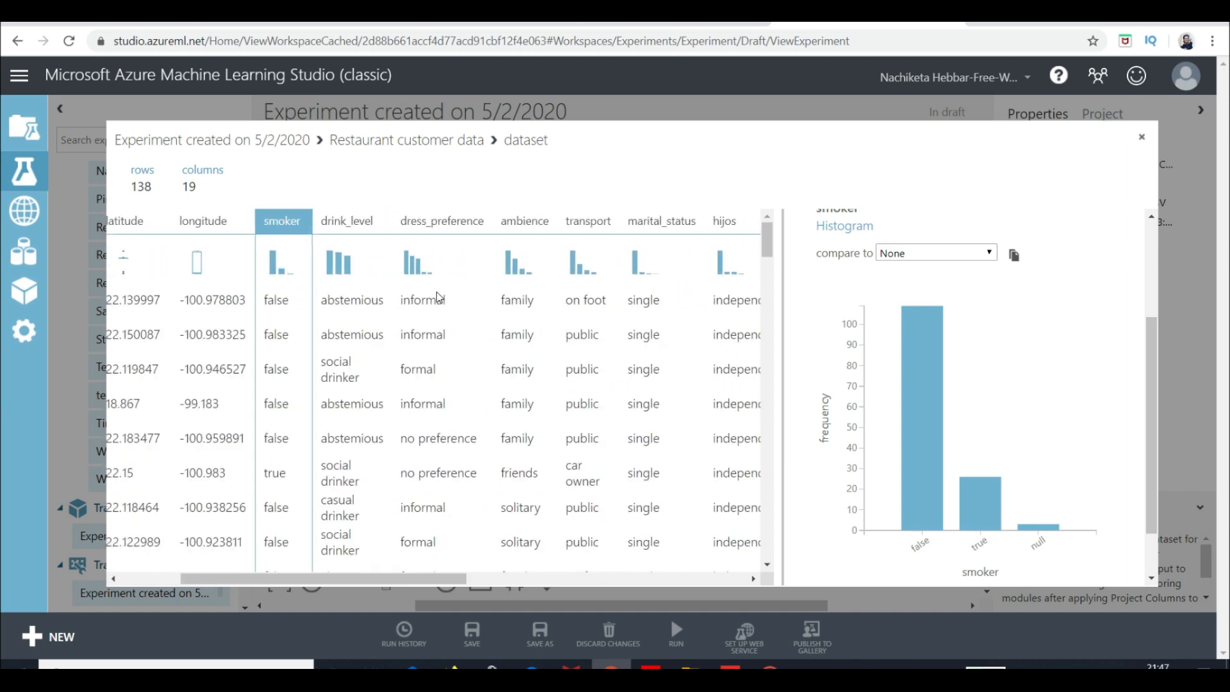
scroll(383, 271, left, 2)
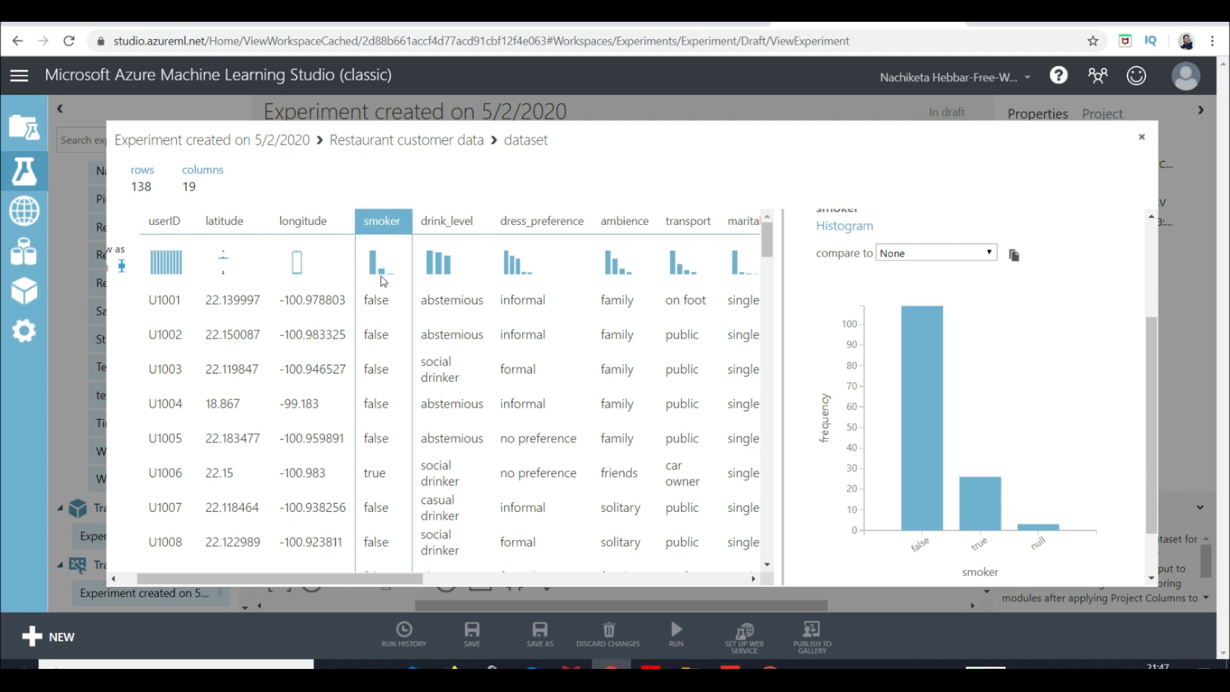
scroll(439, 319, right, 2)
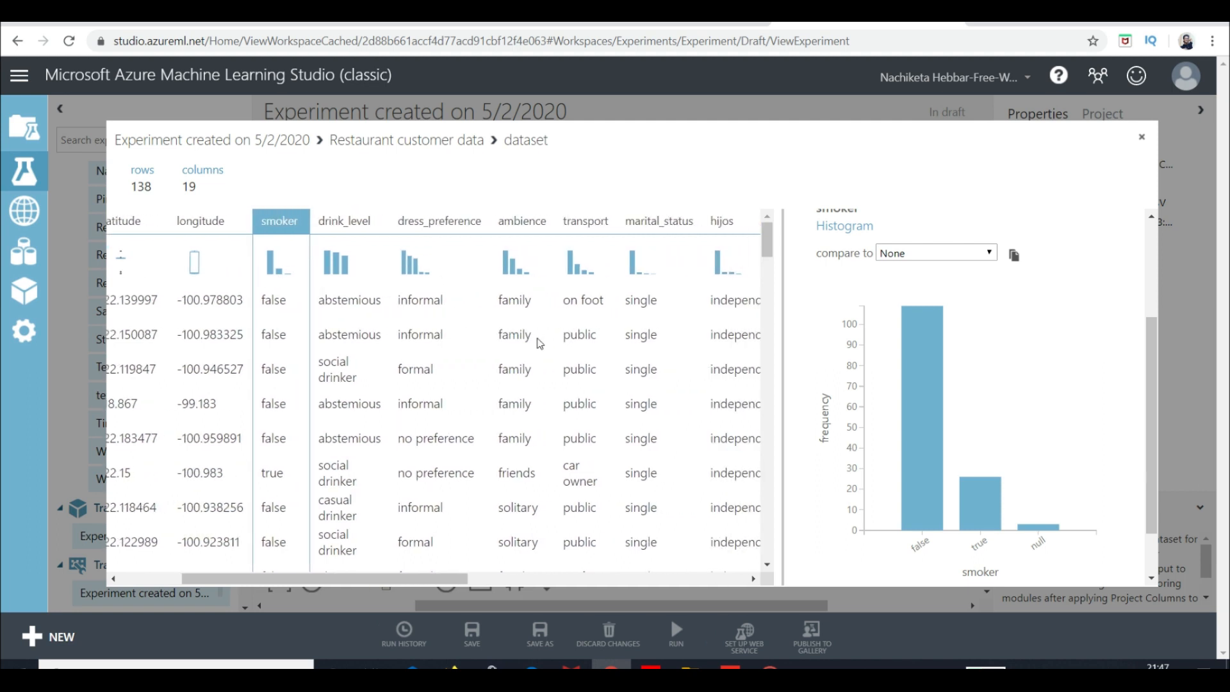
scroll(539, 343, right, 10)
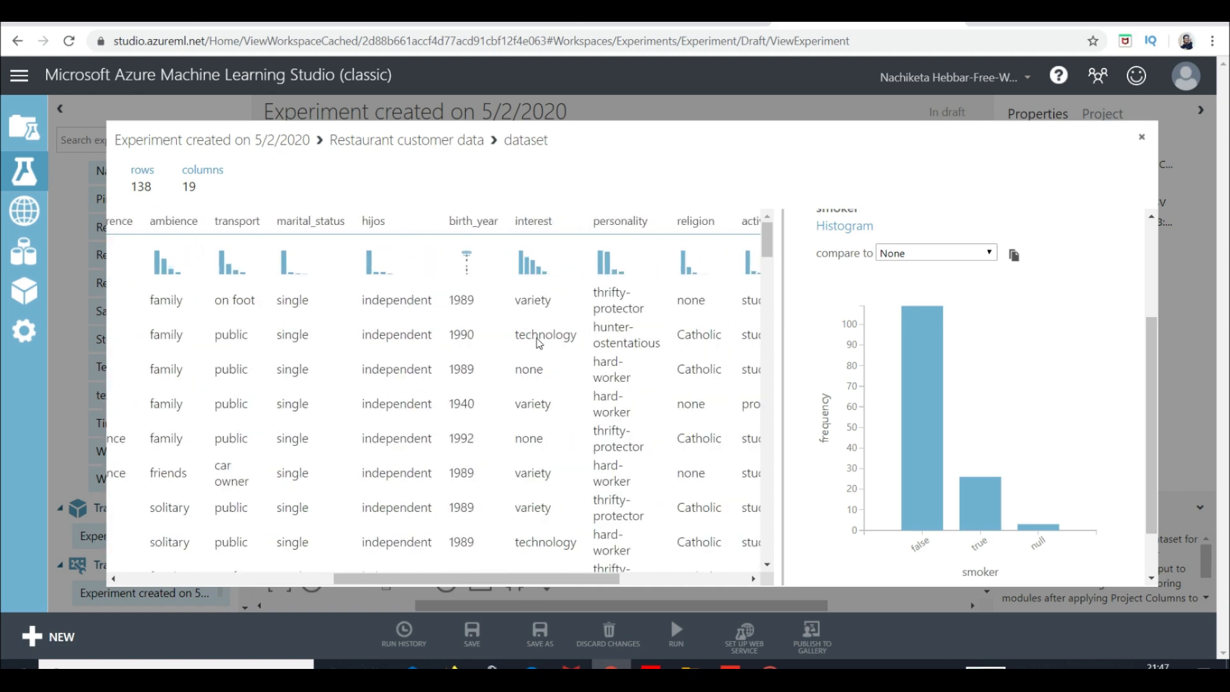
scroll(539, 343, right, 1)
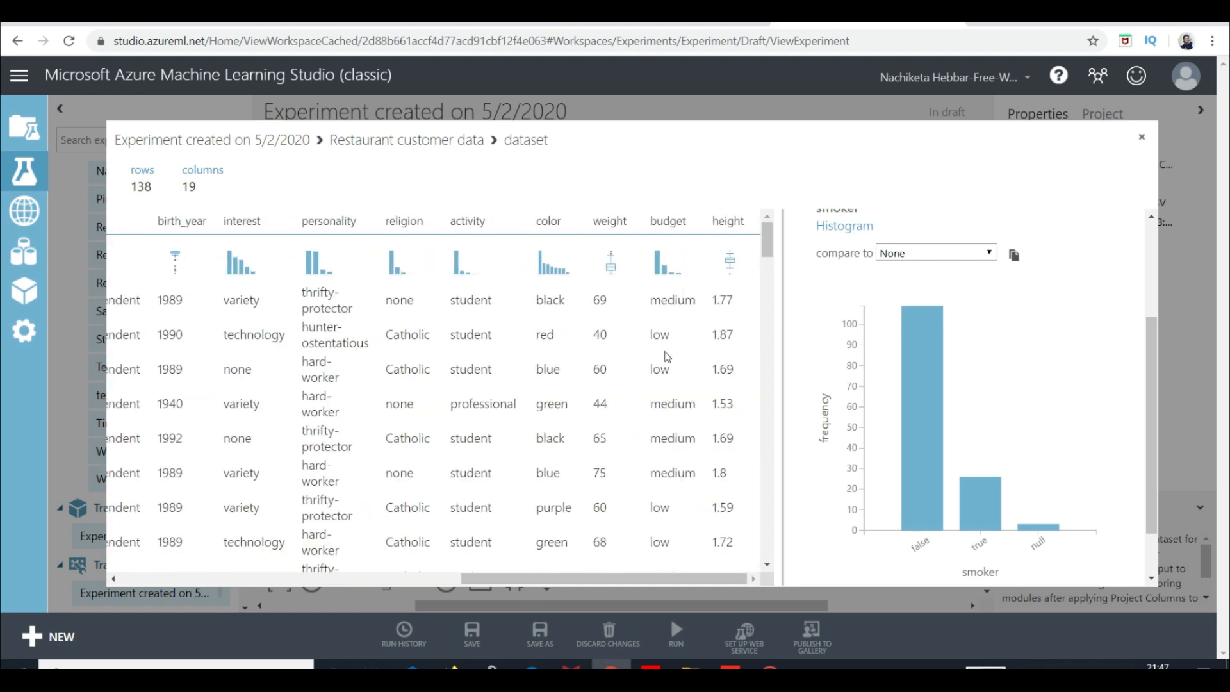
scroll(555, 395, left, 10)
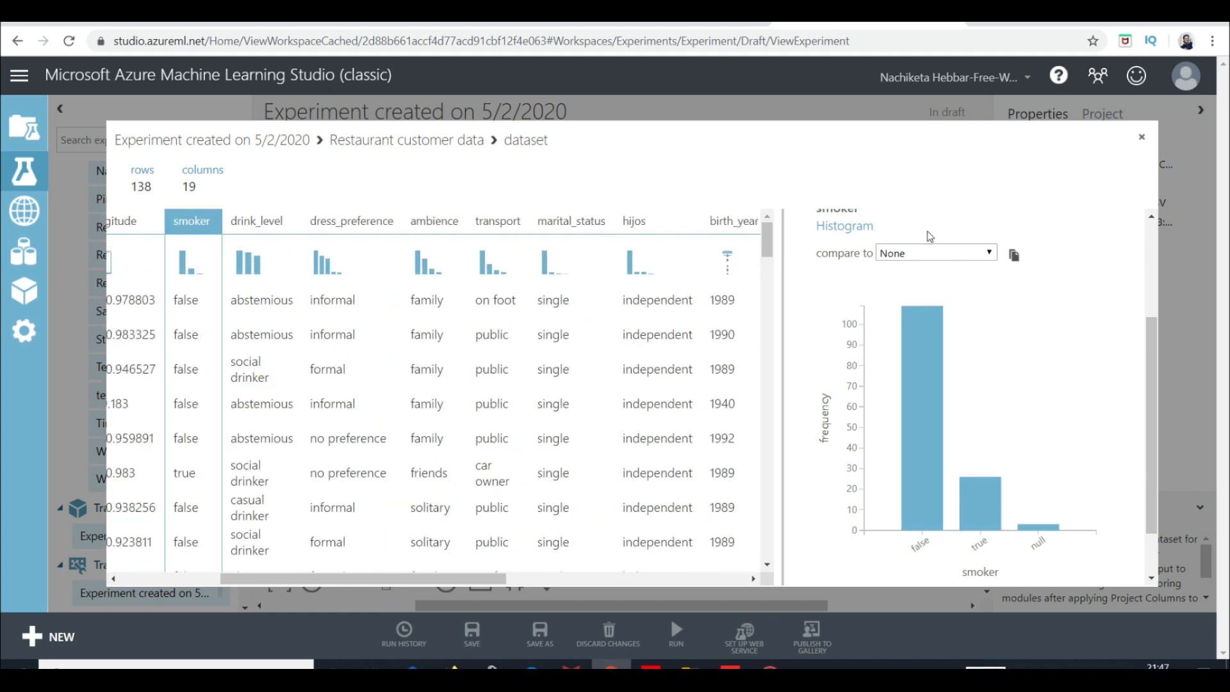
Check the missing-value statistics of the transport, marital_status and hijos columns, and close the visualization
click(491, 307)
scroll(967, 343, up, 3)
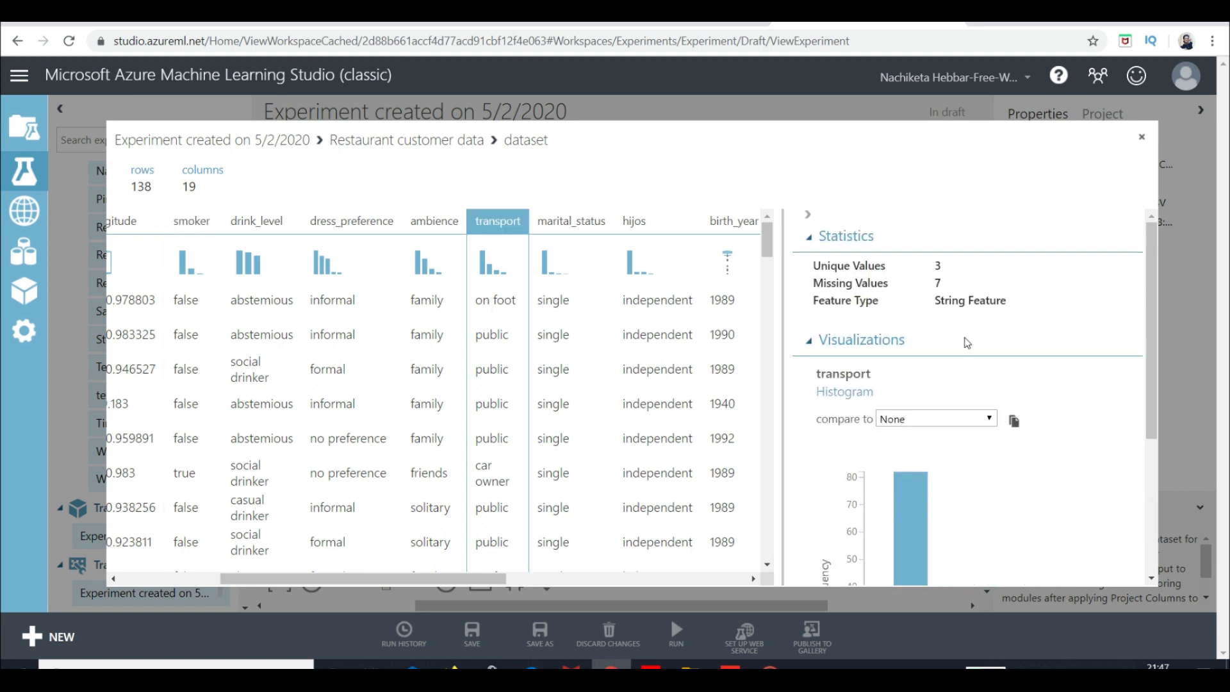
drag(960, 283, 867, 282)
click(575, 321)
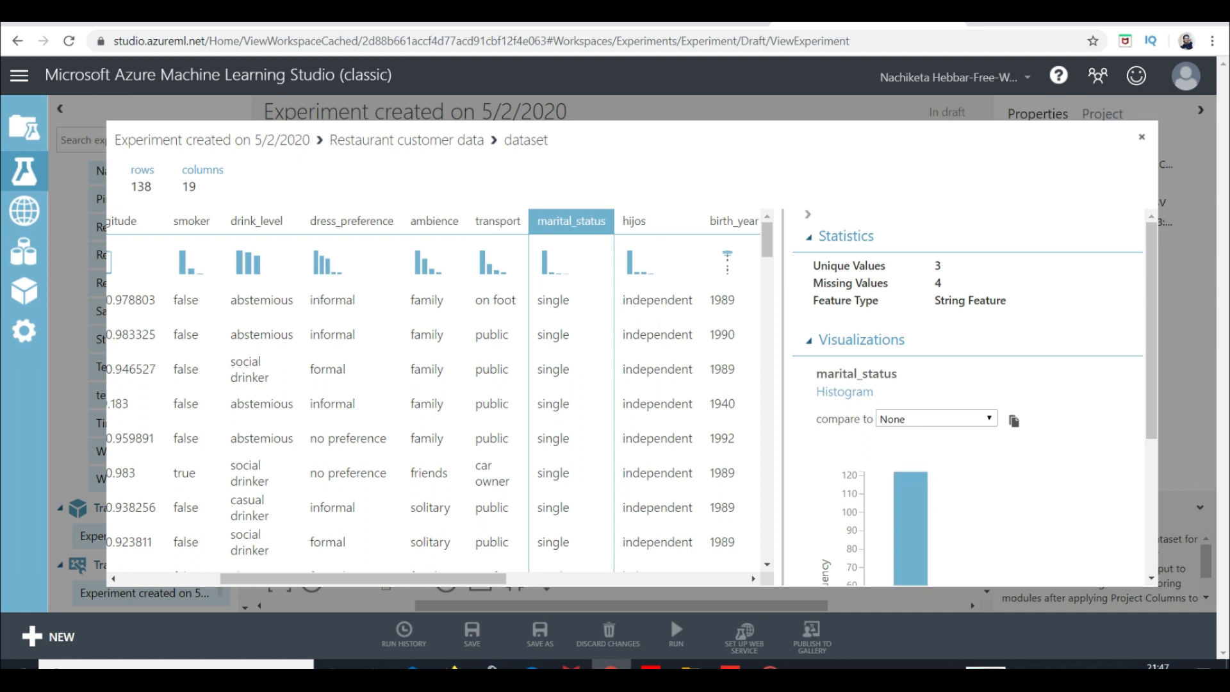
click(699, 326)
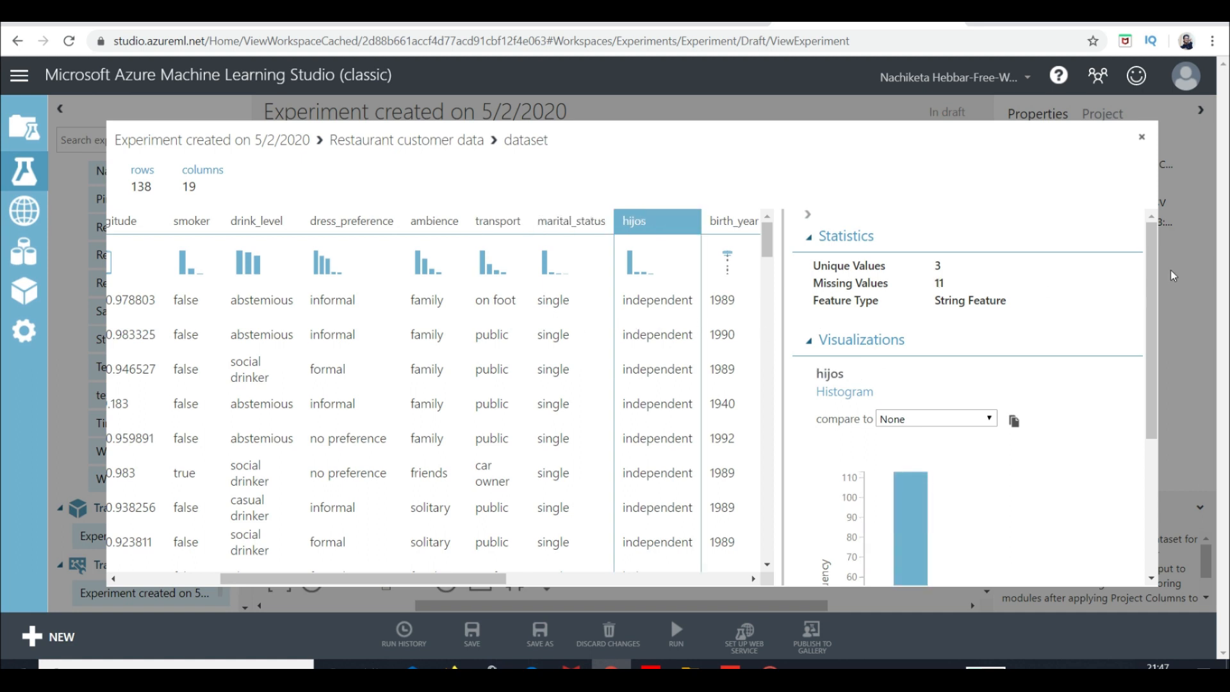
click(1141, 137)
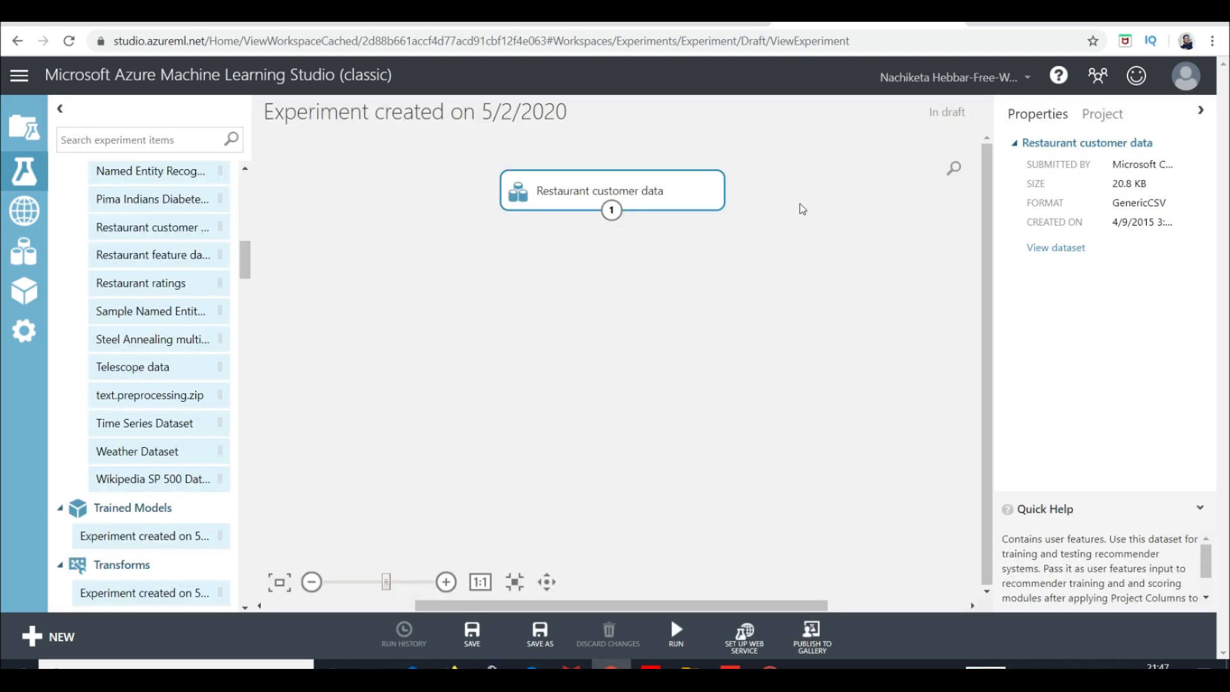
Search the experiment items for "column" and place the Select Columns in Dataset module below the Restaurant customer data dataset
scroll(157, 407, down, 2)
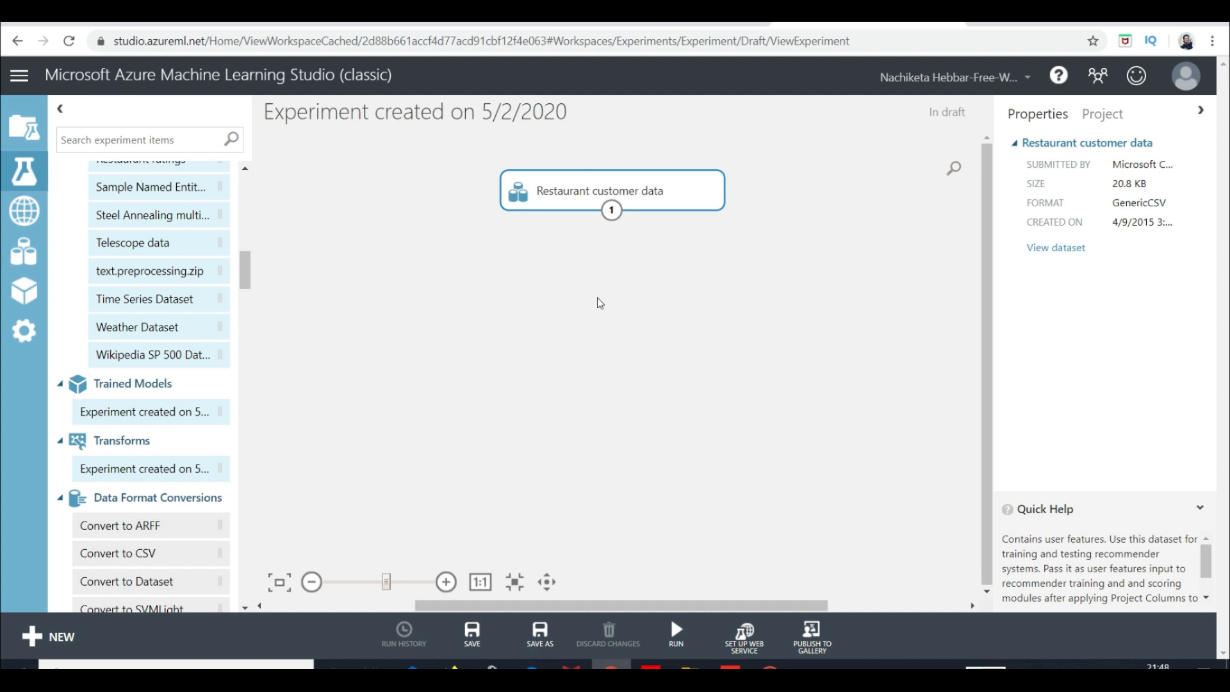
click(614, 221)
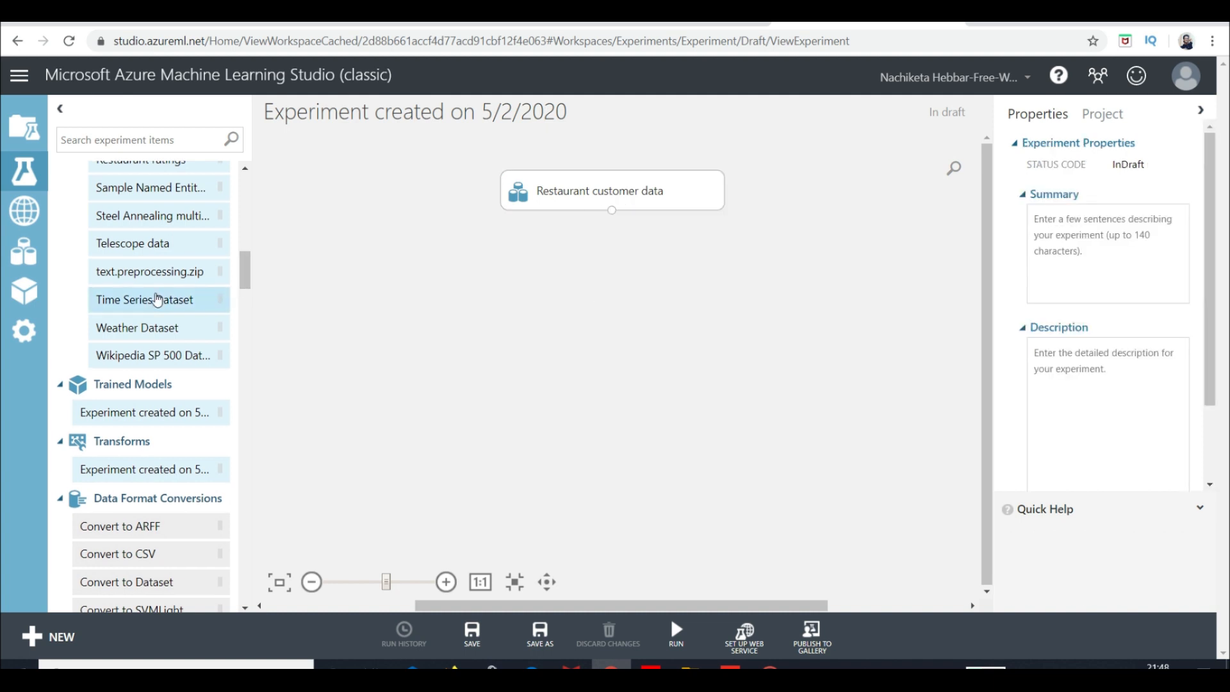
scroll(159, 298, up, 3)
scroll(157, 300, up, 5)
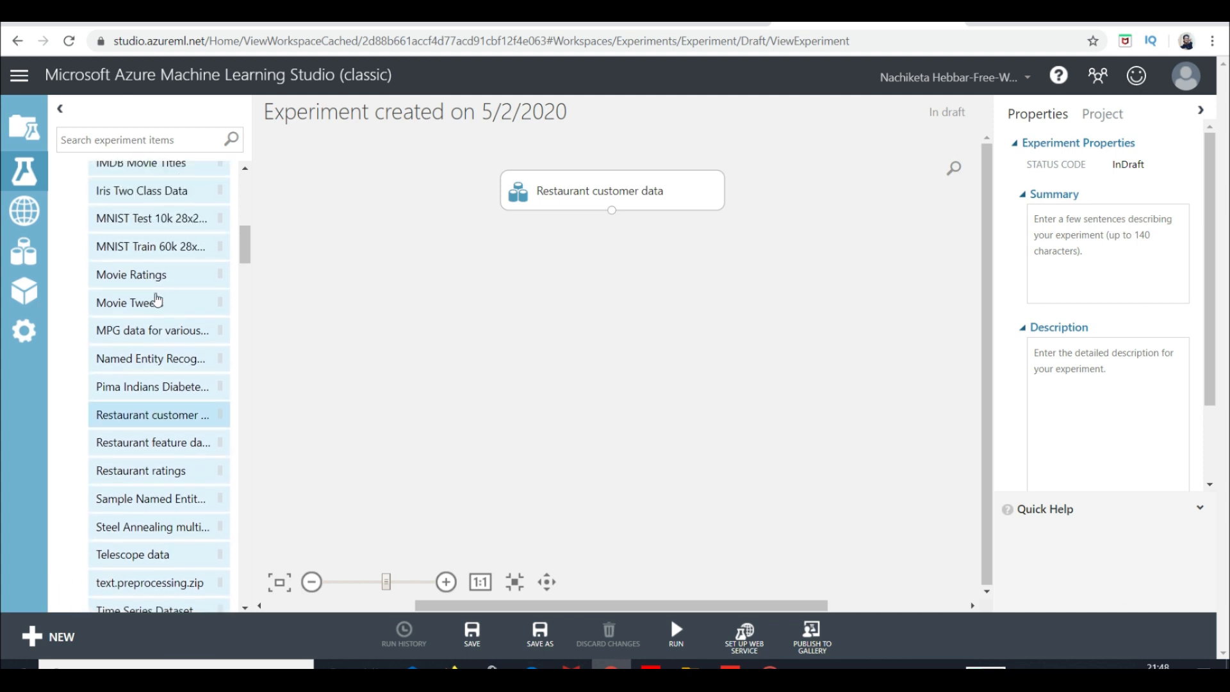
scroll(157, 299, down, 5)
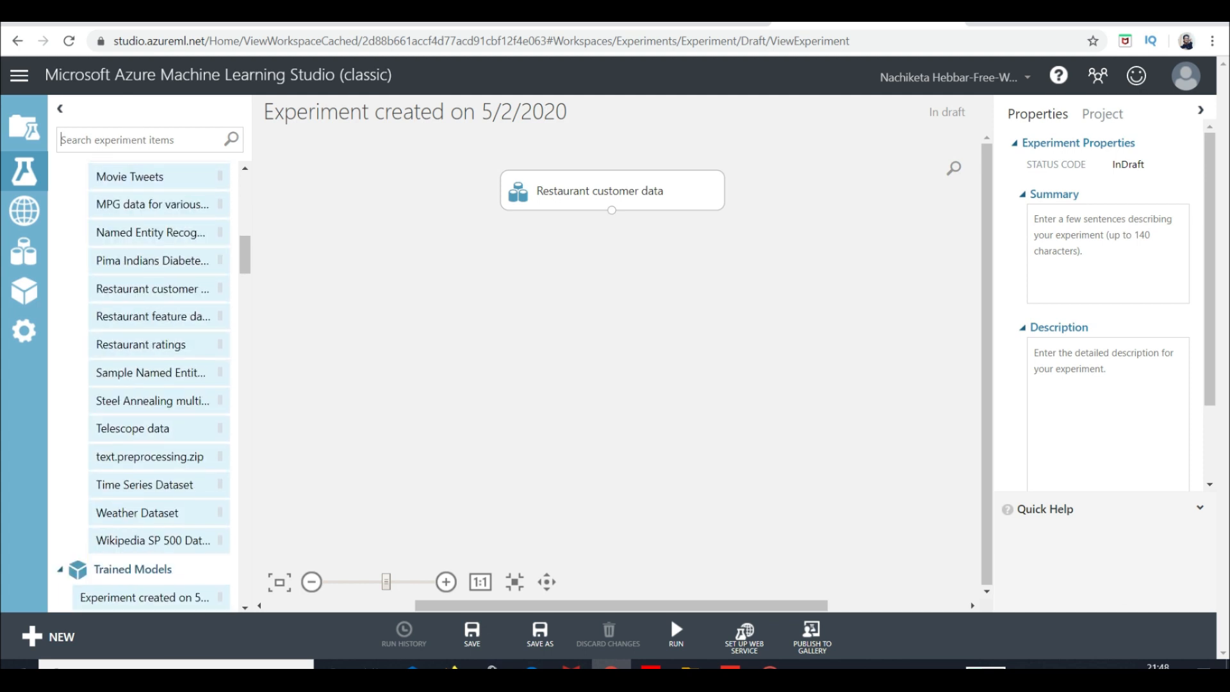
text(column)
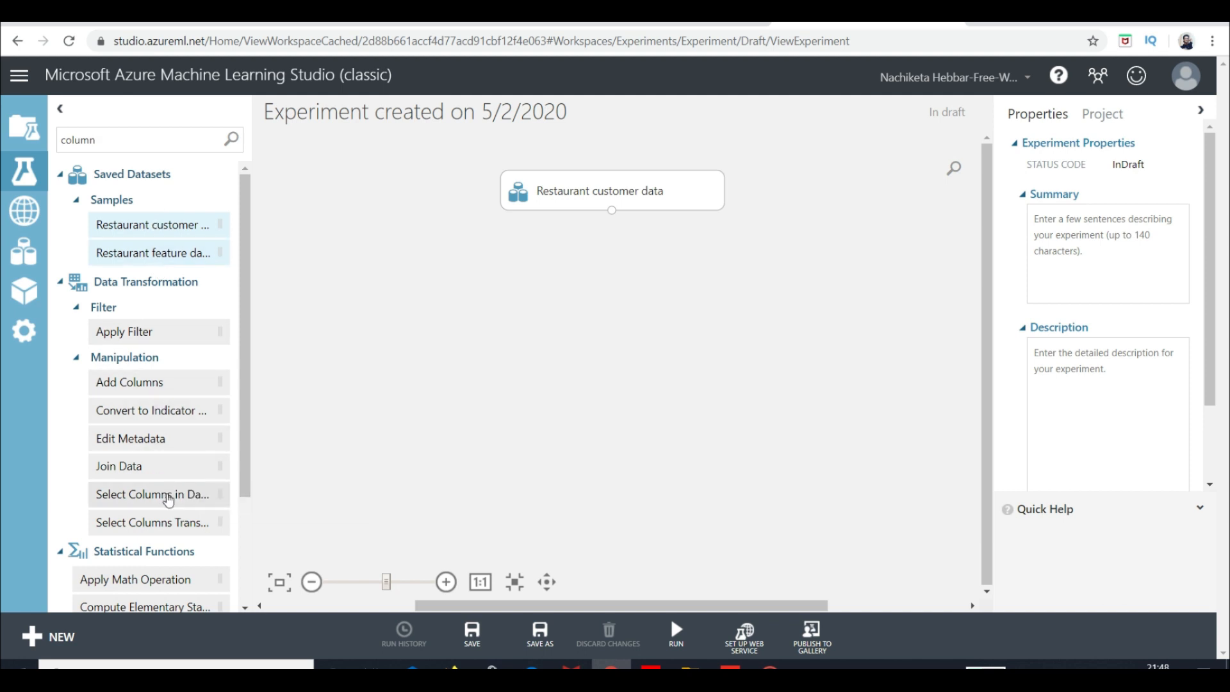
mouse_move(277, 458)
mouse_down()
mouse_move(336, 450)
mouse_move(262, 460)
mouse_up()
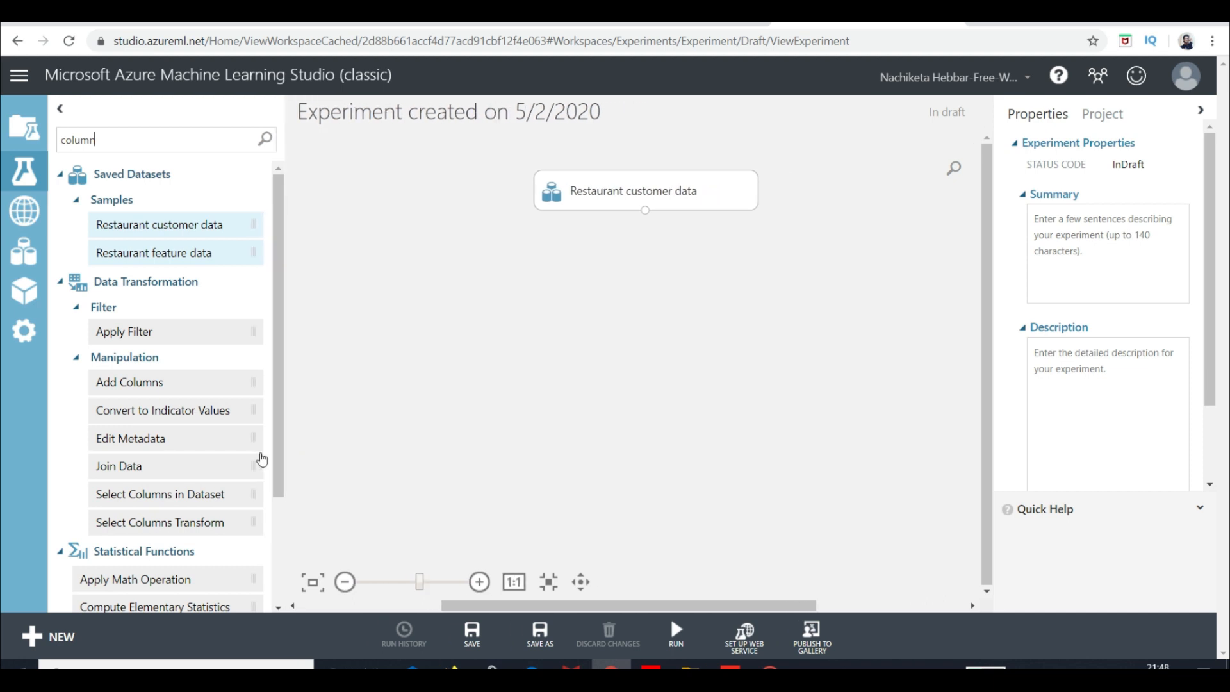
drag(163, 495, 630, 292)
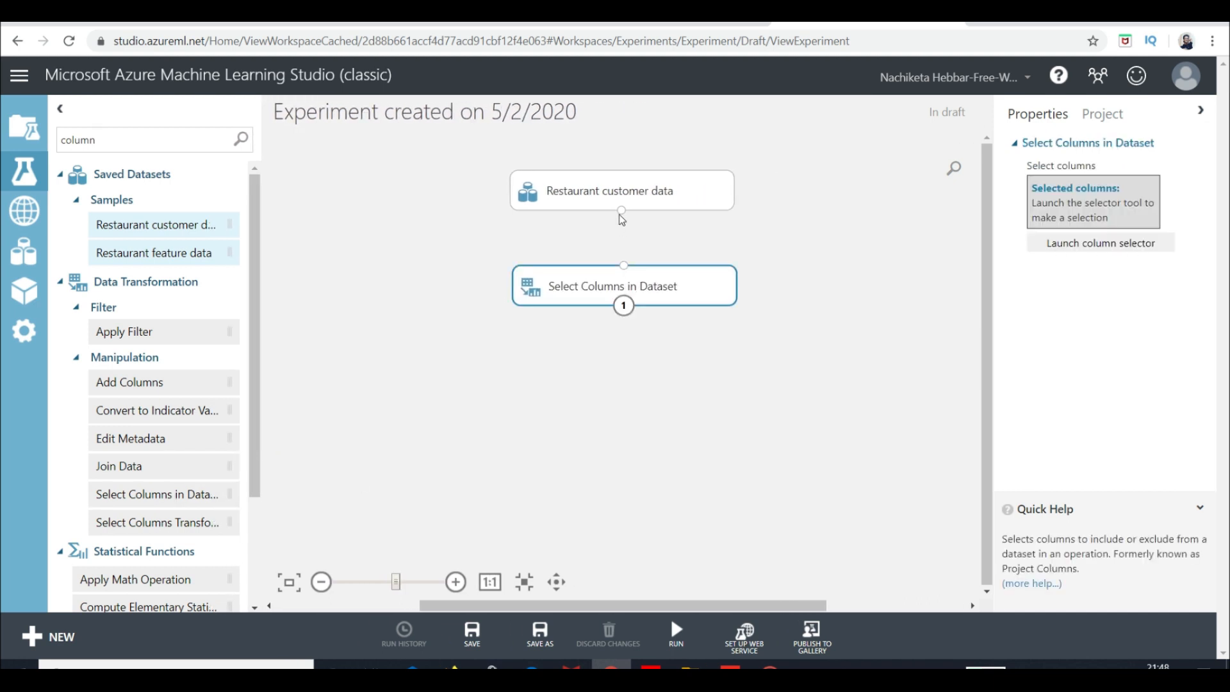
Connect Restaurant customer data to the Select Columns in Dataset module and add all available columns to its selection
drag(622, 210, 625, 267)
click(1091, 247)
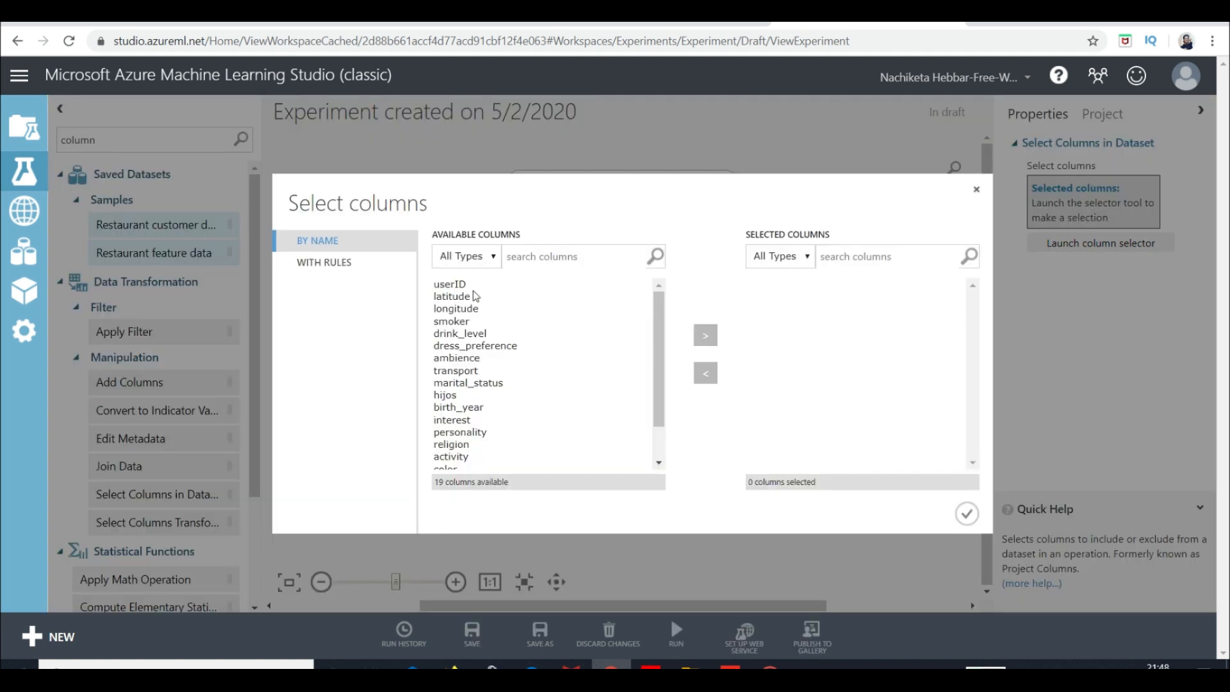
click(481, 434)
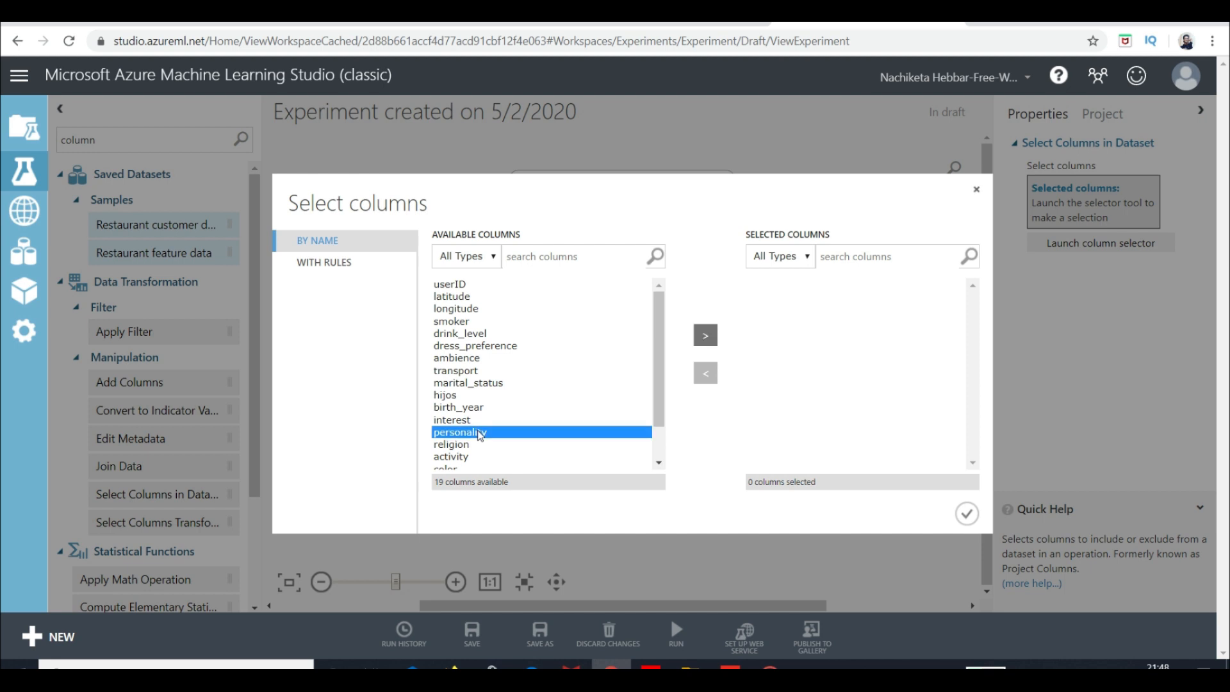
key(ctrl+a)
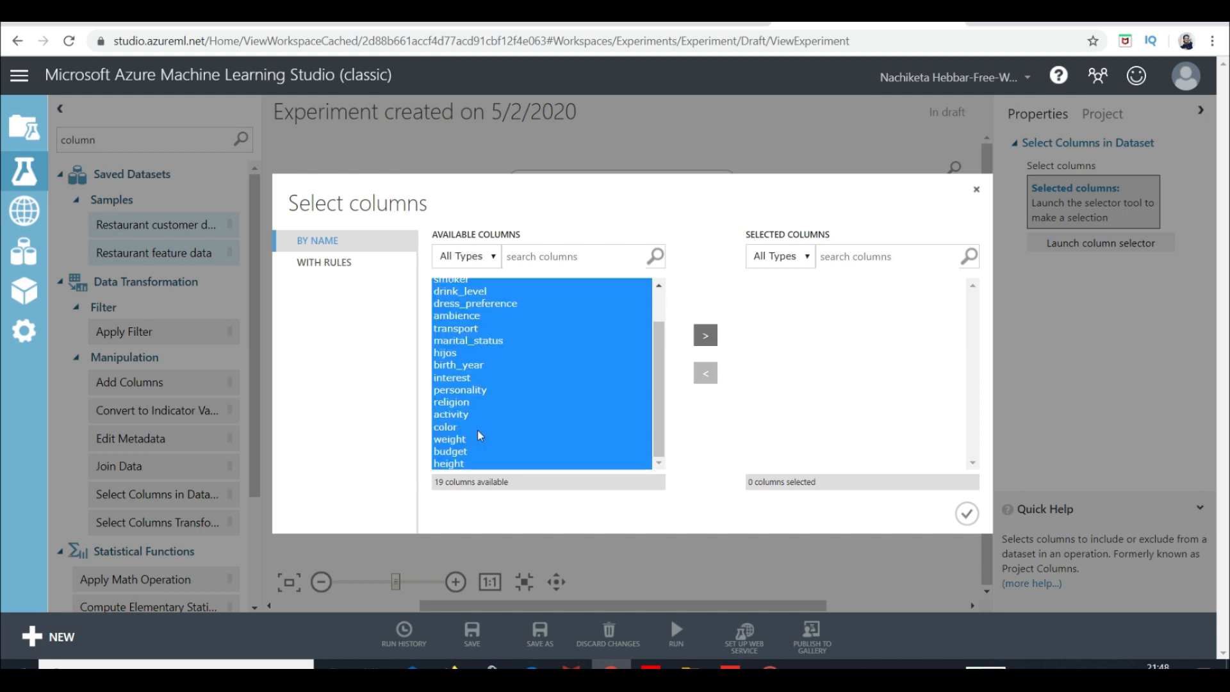
click(706, 335)
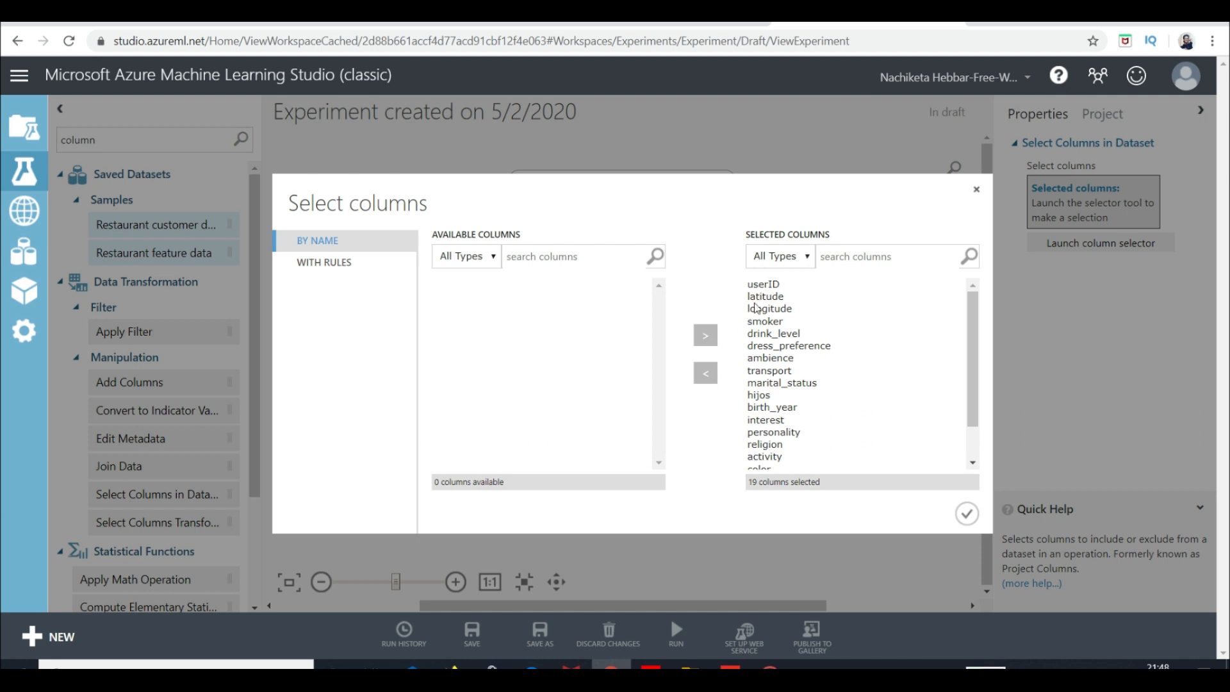
Remove userID, latitude, longitude, religion, color, weight and height from the selected columns and accept the column selection
click(774, 288)
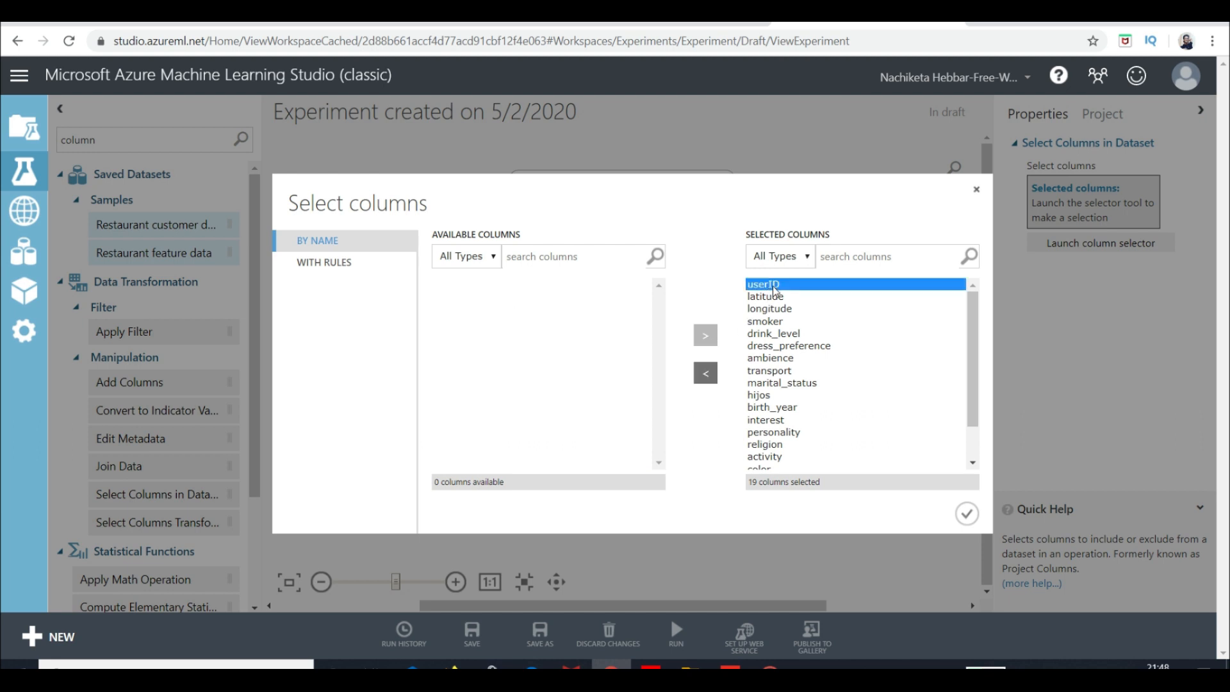
shift+click(776, 299)
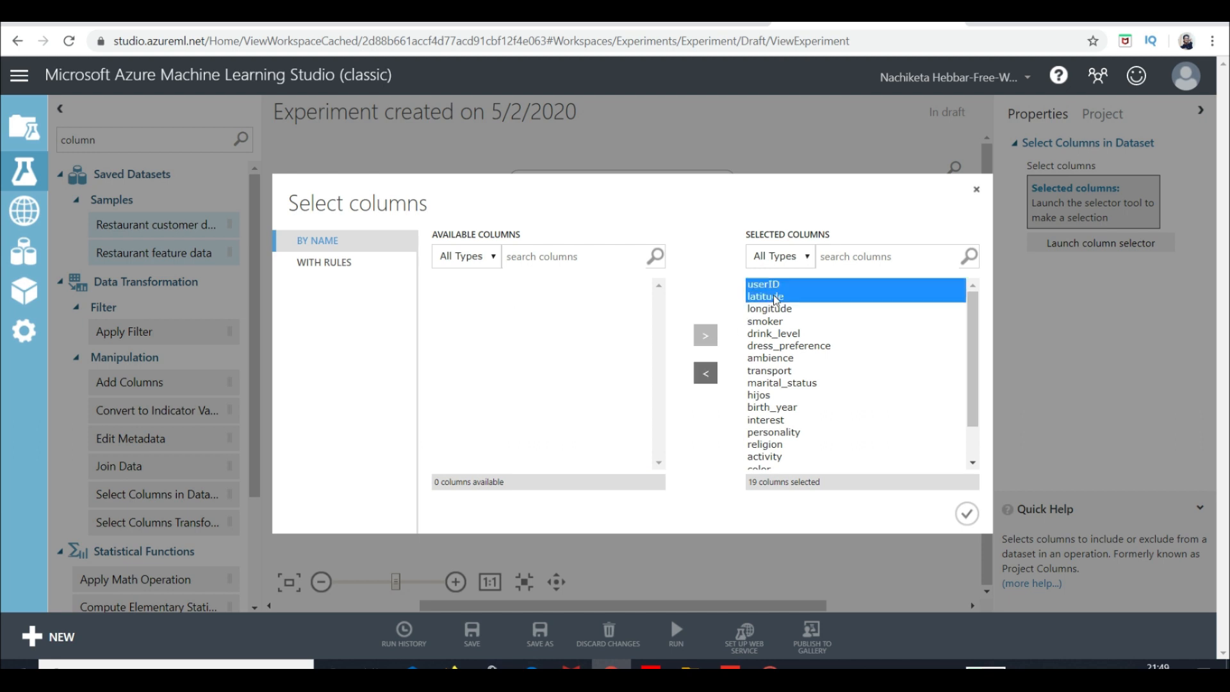
shift+click(782, 310)
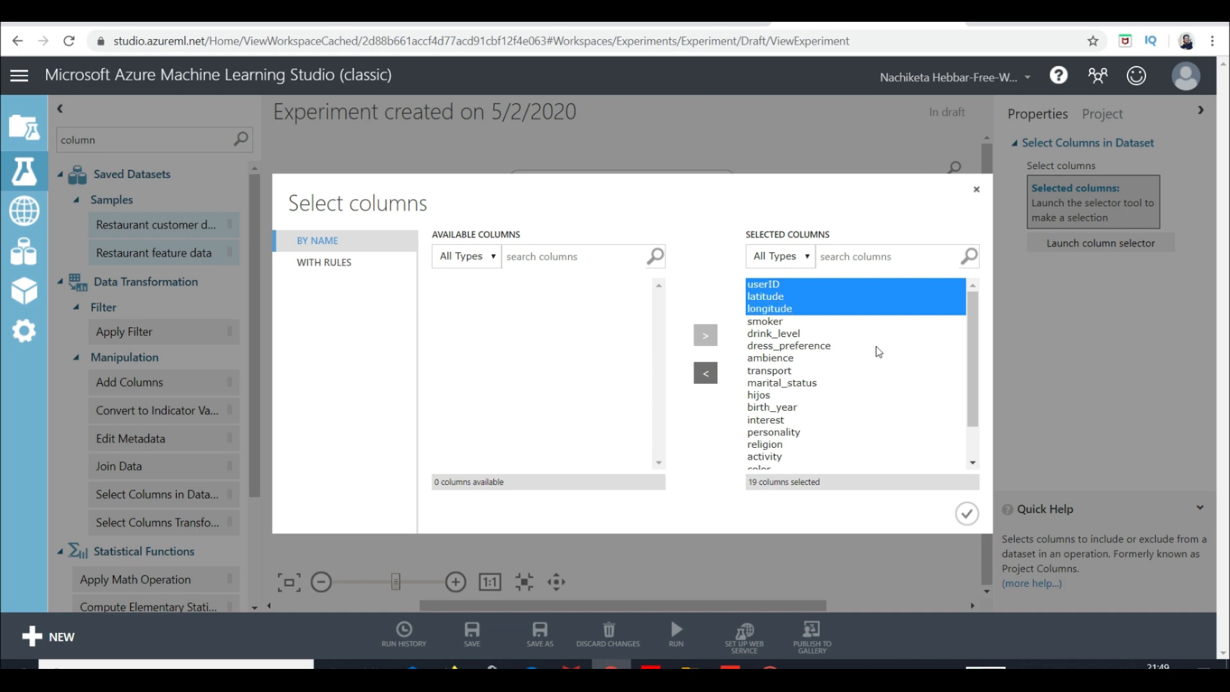
scroll(976, 394, down, 2)
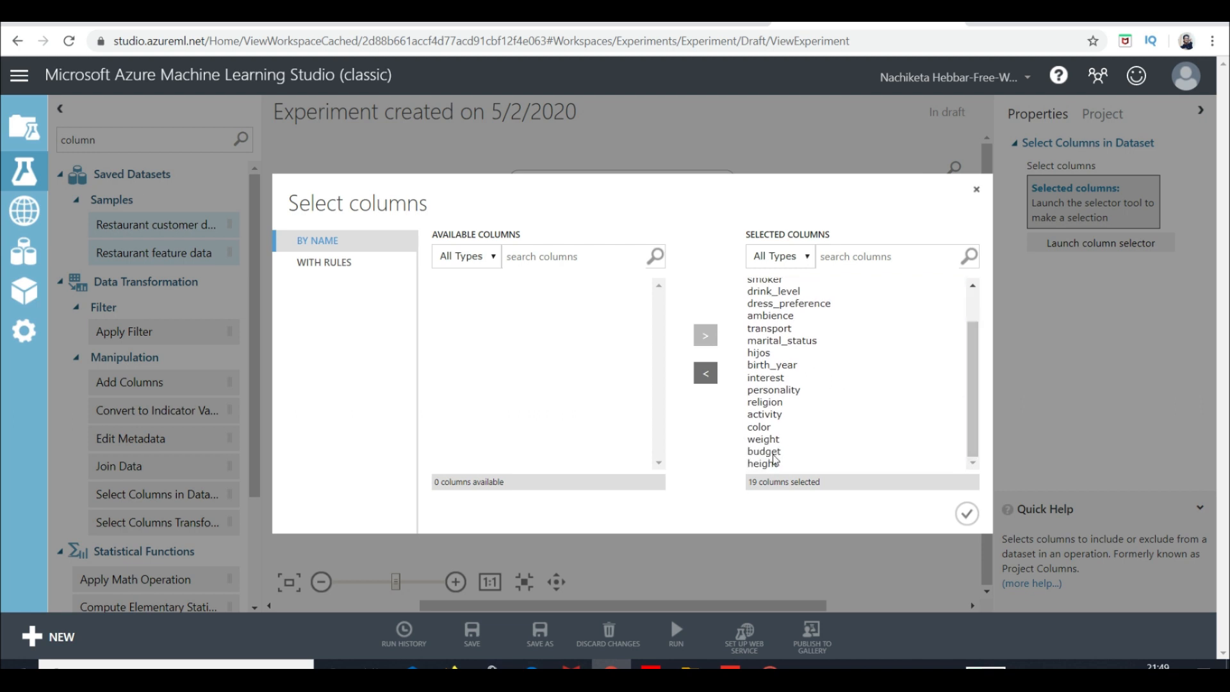
click(765, 464)
ctrl+click(769, 440)
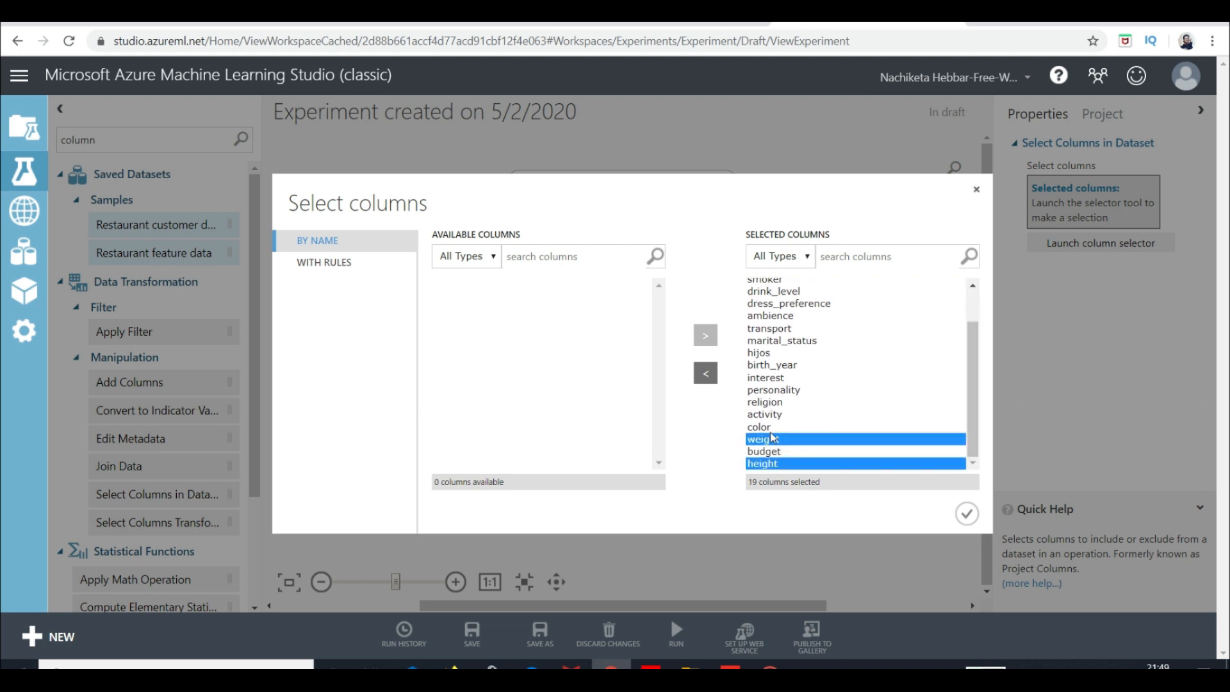
ctrl+click(769, 428)
ctrl+click(779, 403)
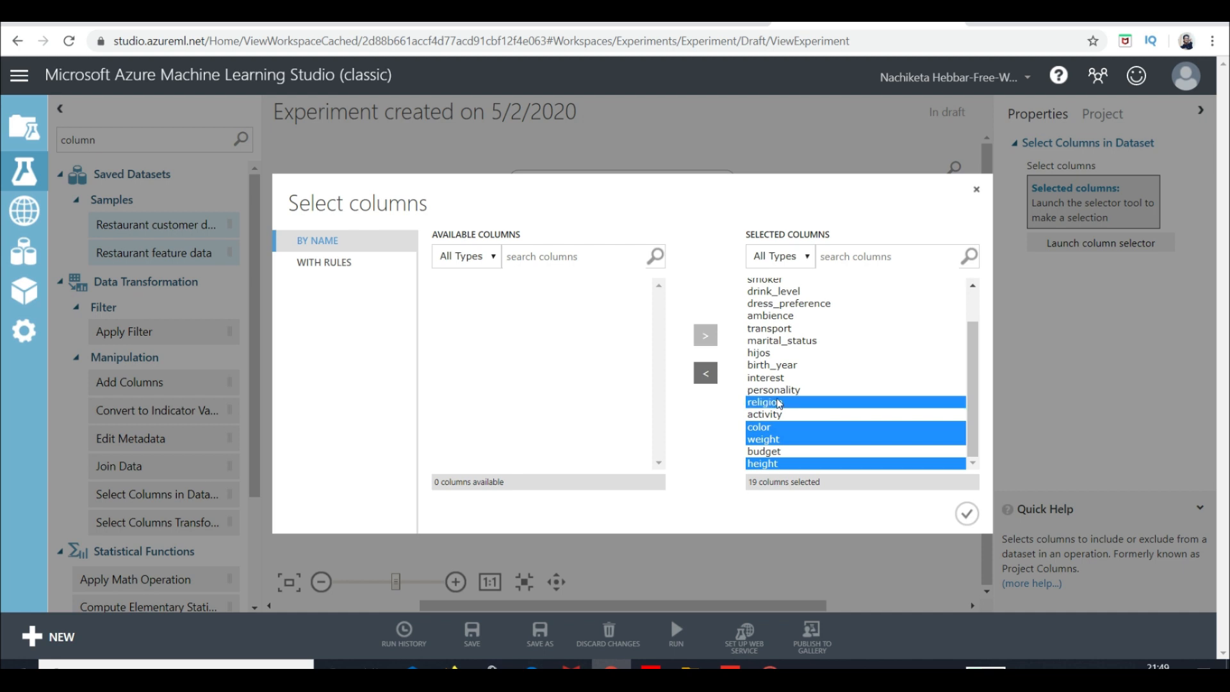
click(707, 373)
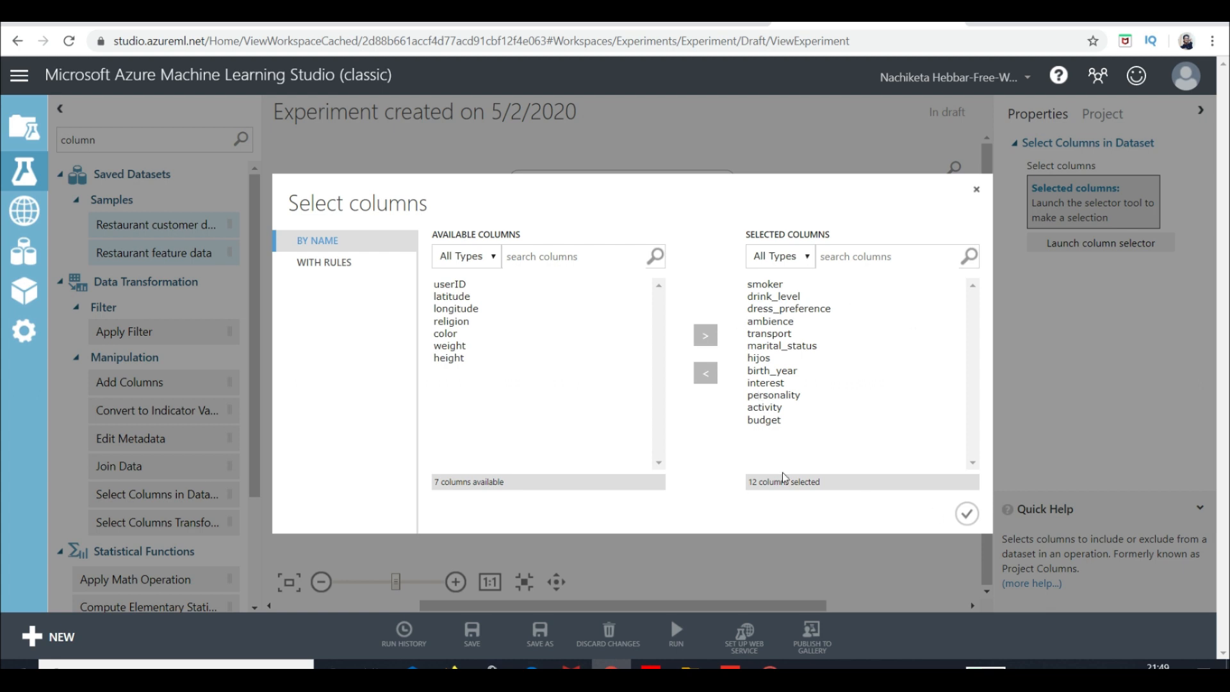
click(965, 518)
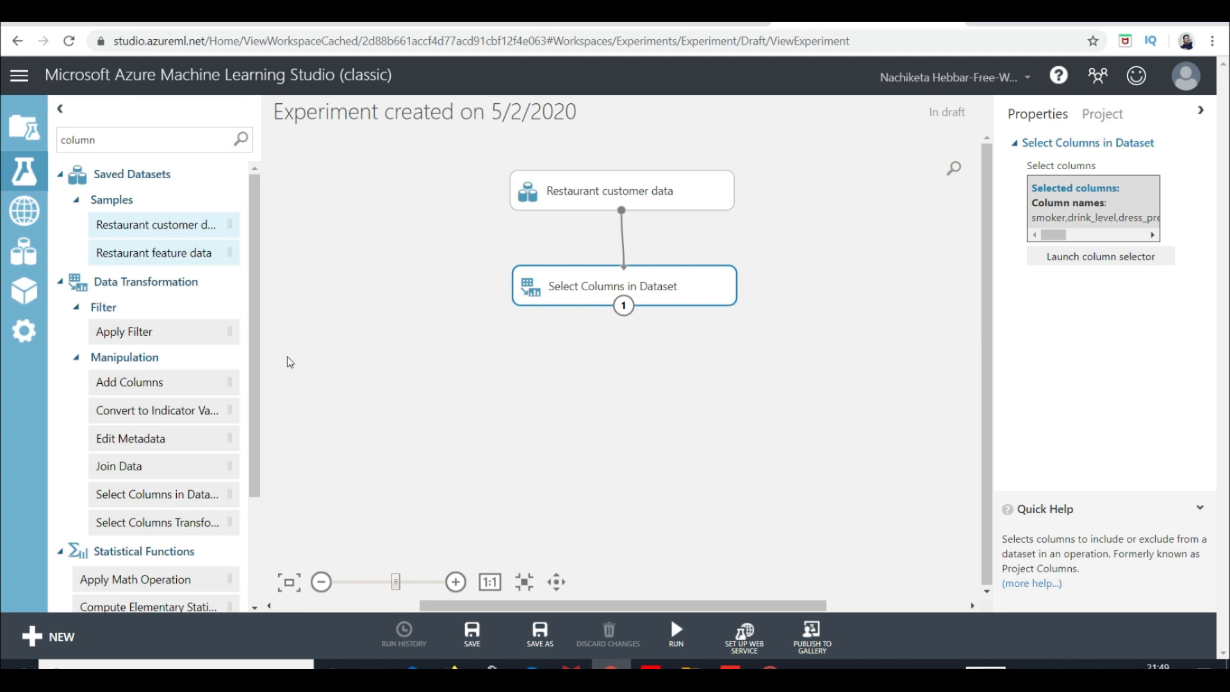
Find the Clean Missing Data module with the search "missing", place it below Select Columns in Dataset and connect the two
scroll(148, 418, down, 2)
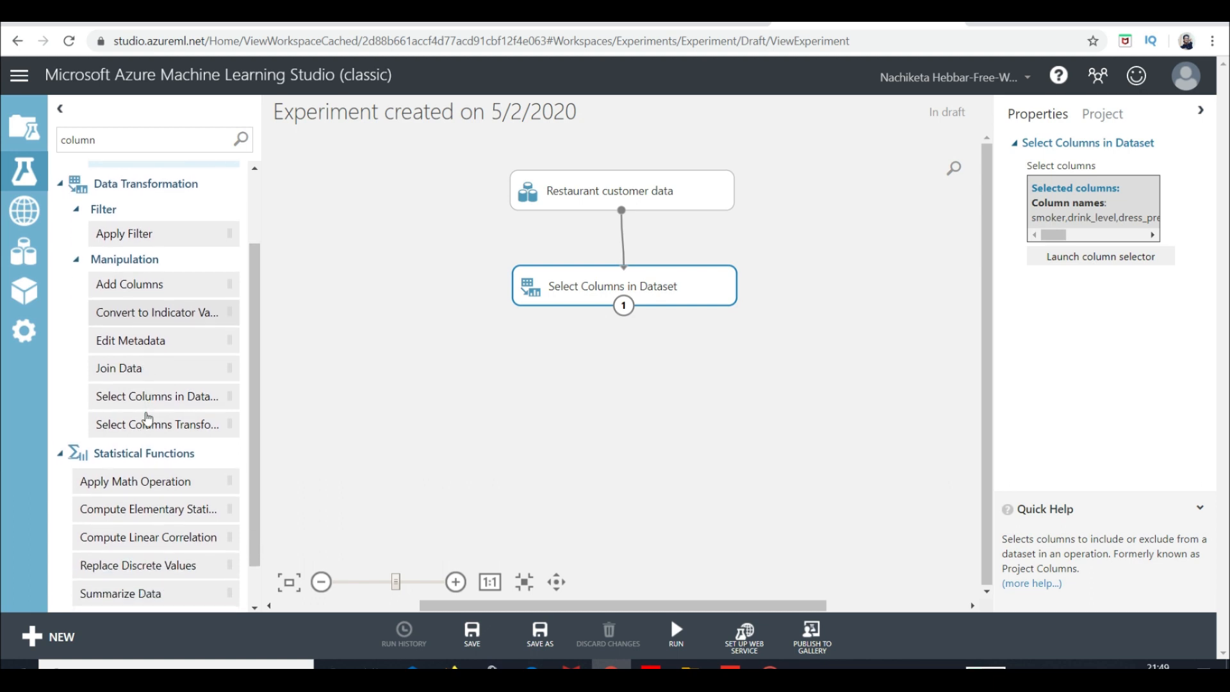
drag(103, 140, 38, 144)
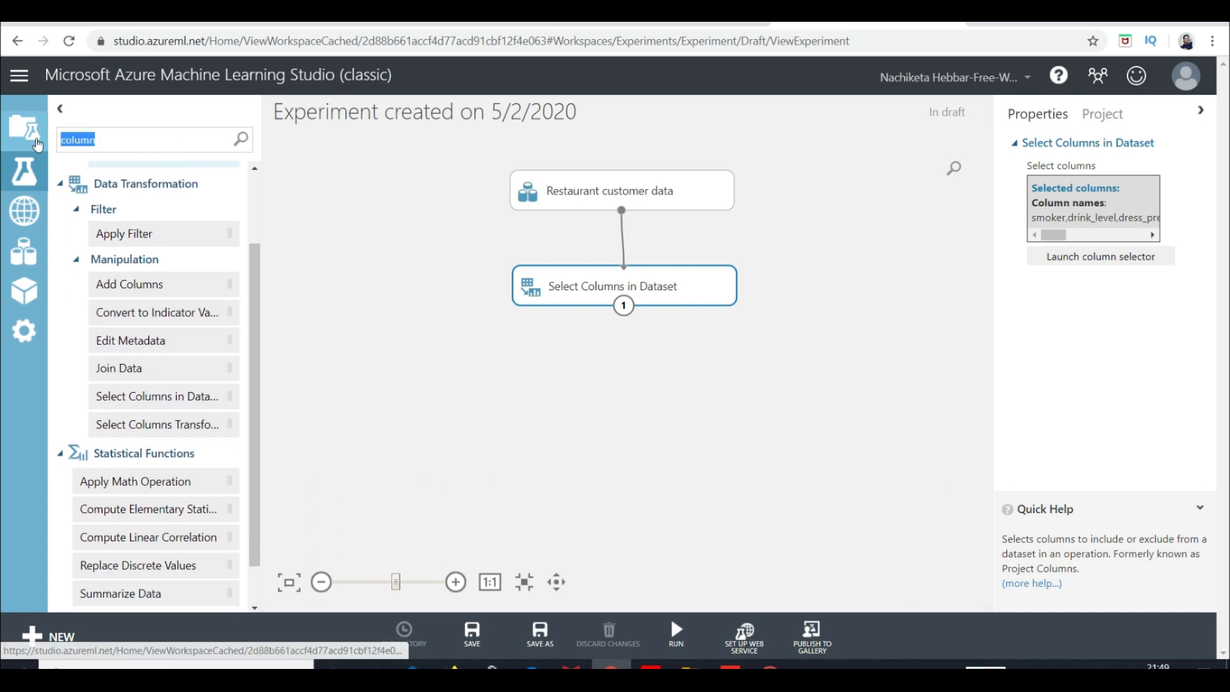
text(missing)
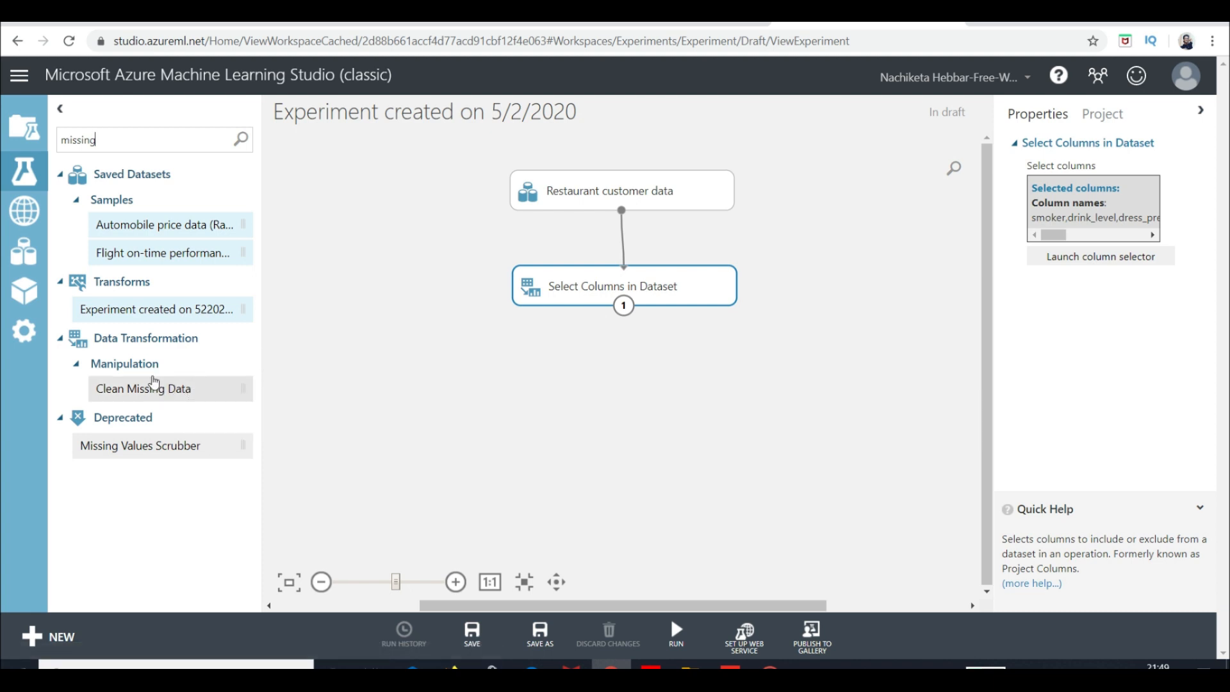
drag(151, 389, 628, 379)
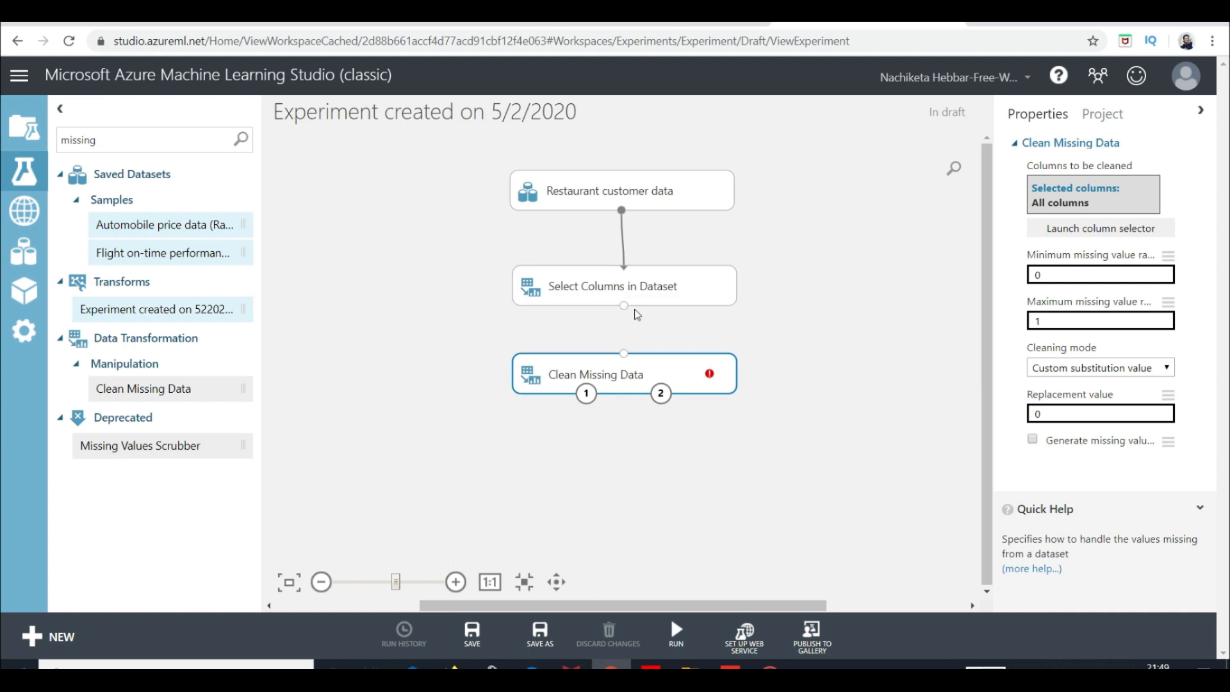
drag(623, 306, 627, 361)
Set the cleaning mode of Clean Missing Data to Replace with mode and run the experiment
click(1137, 374)
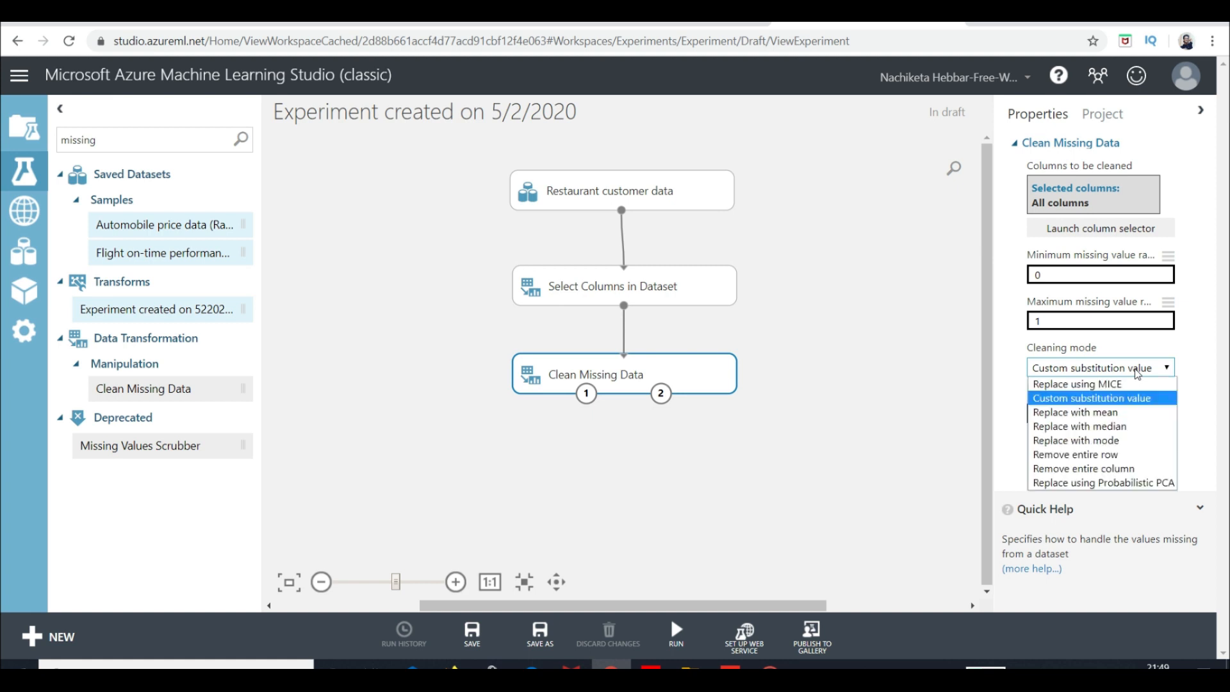
click(1118, 440)
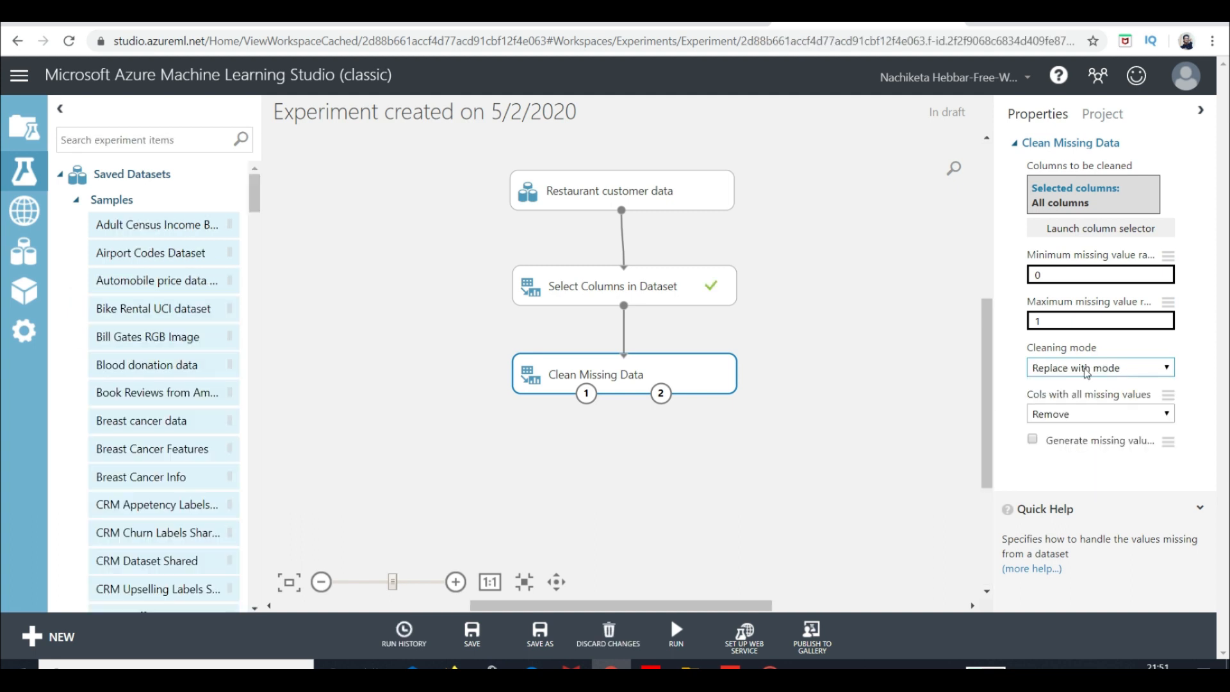
click(1091, 371)
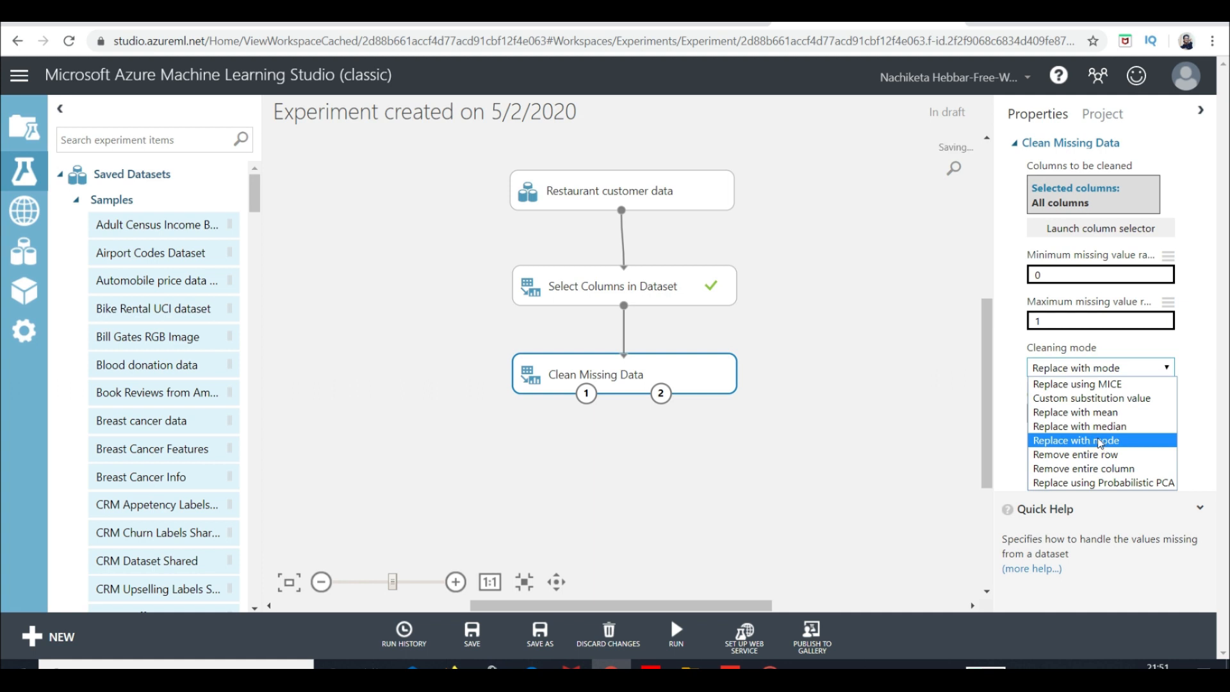
click(1100, 441)
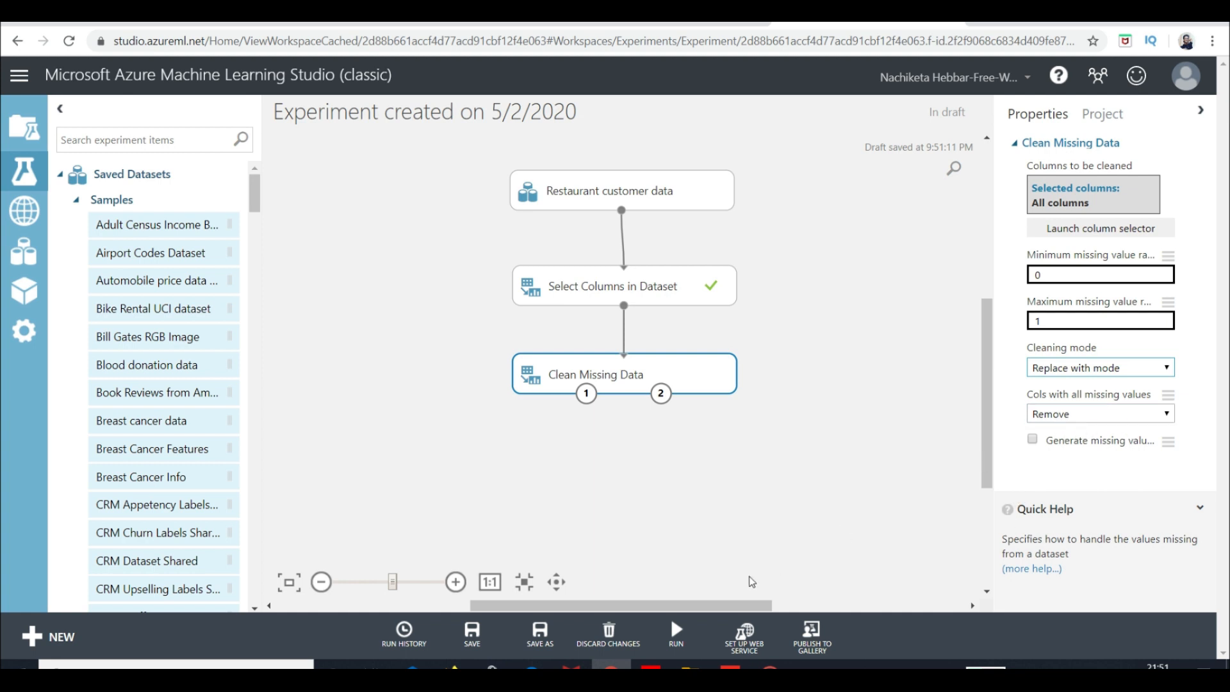
click(681, 634)
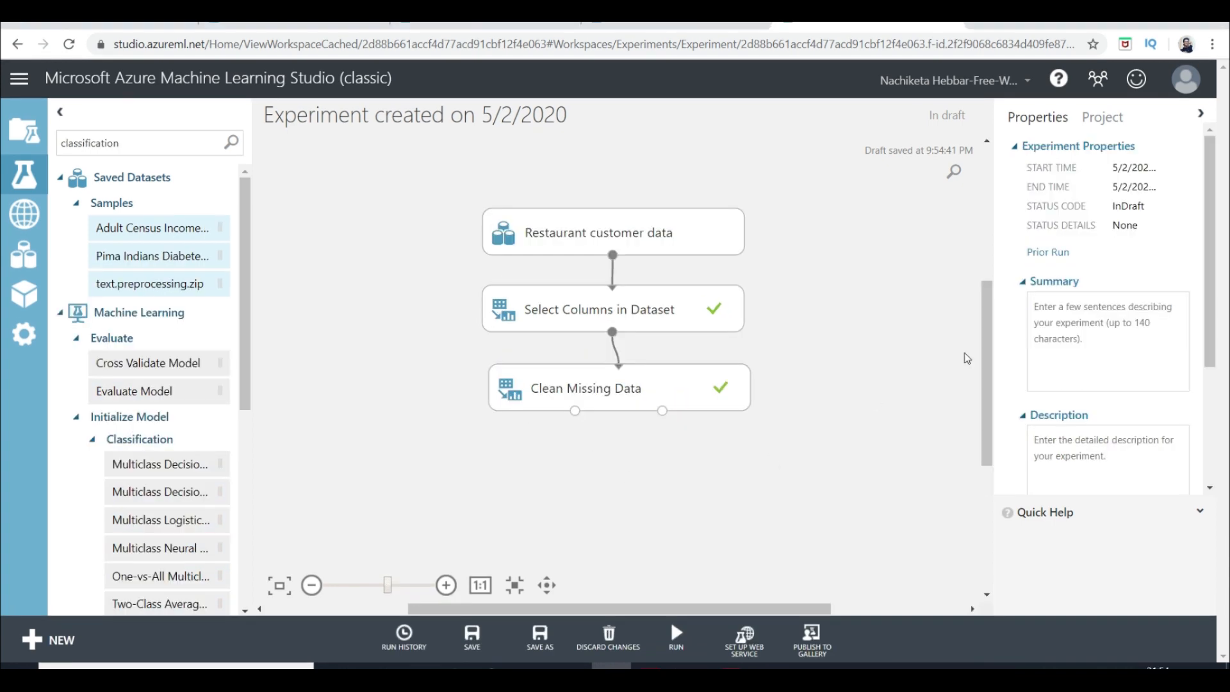
Find Split Data with the search "split", place it below Clean Missing Data and connect that module's first output to it
drag(988, 355, 1004, 406)
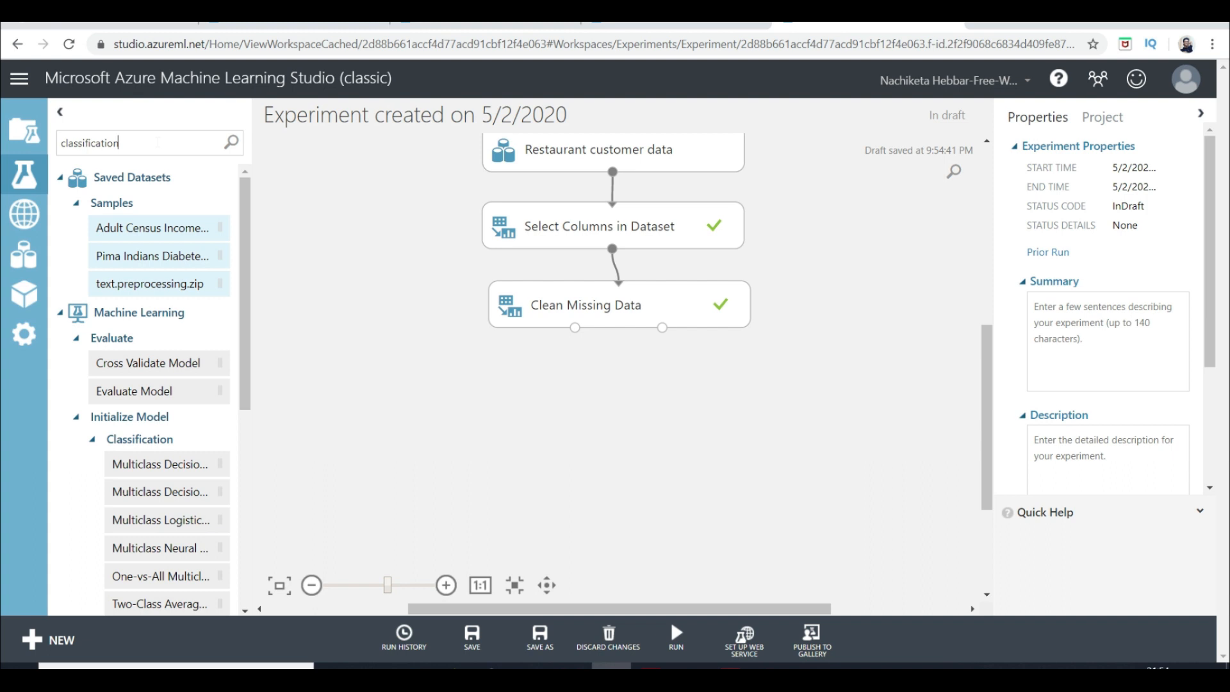
drag(160, 144, 55, 150)
key(BackSpace)
text(s)
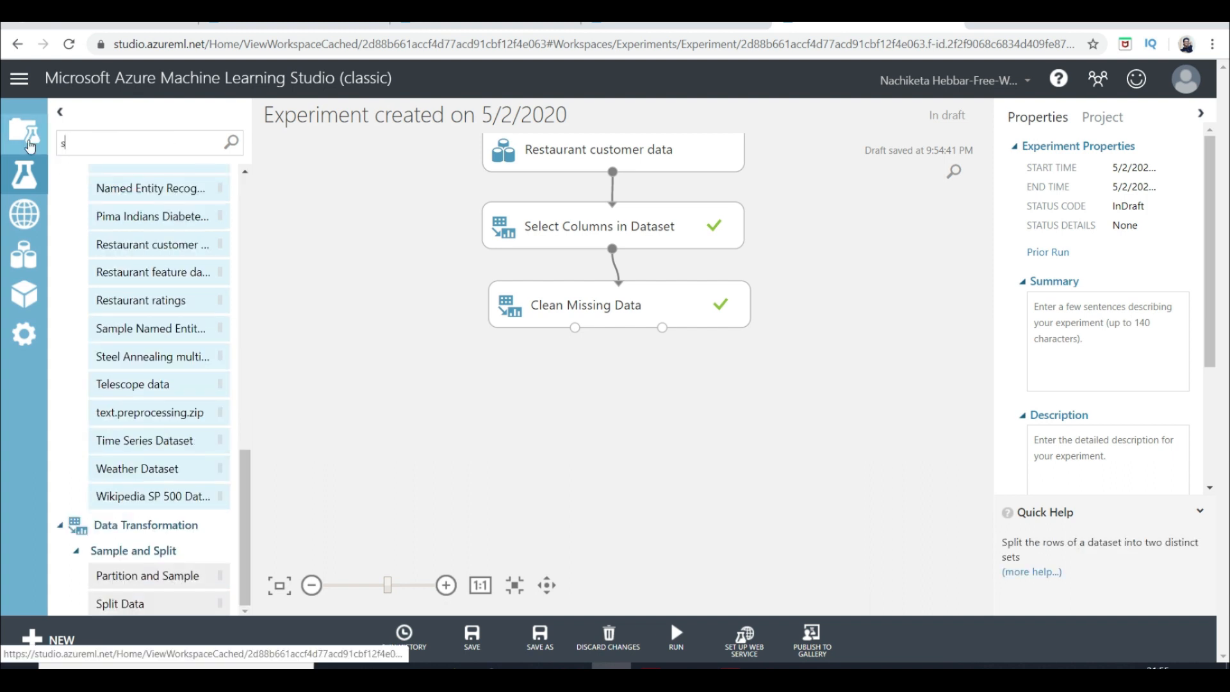
text(plit)
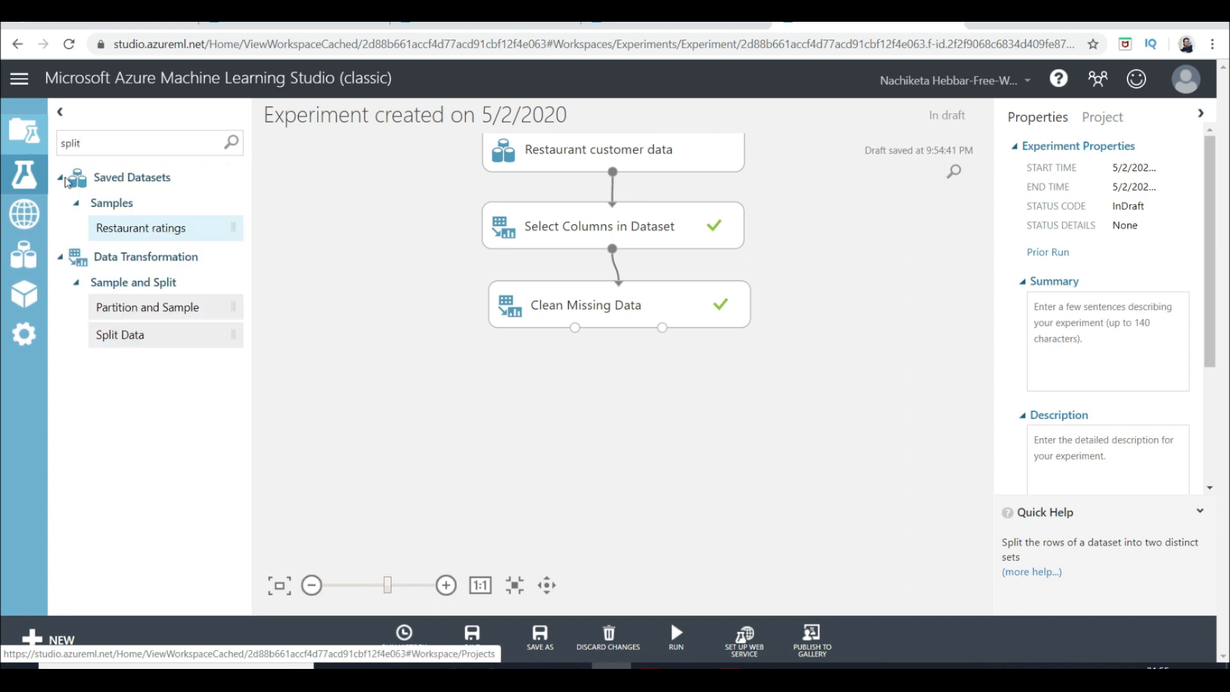
drag(160, 342, 591, 398)
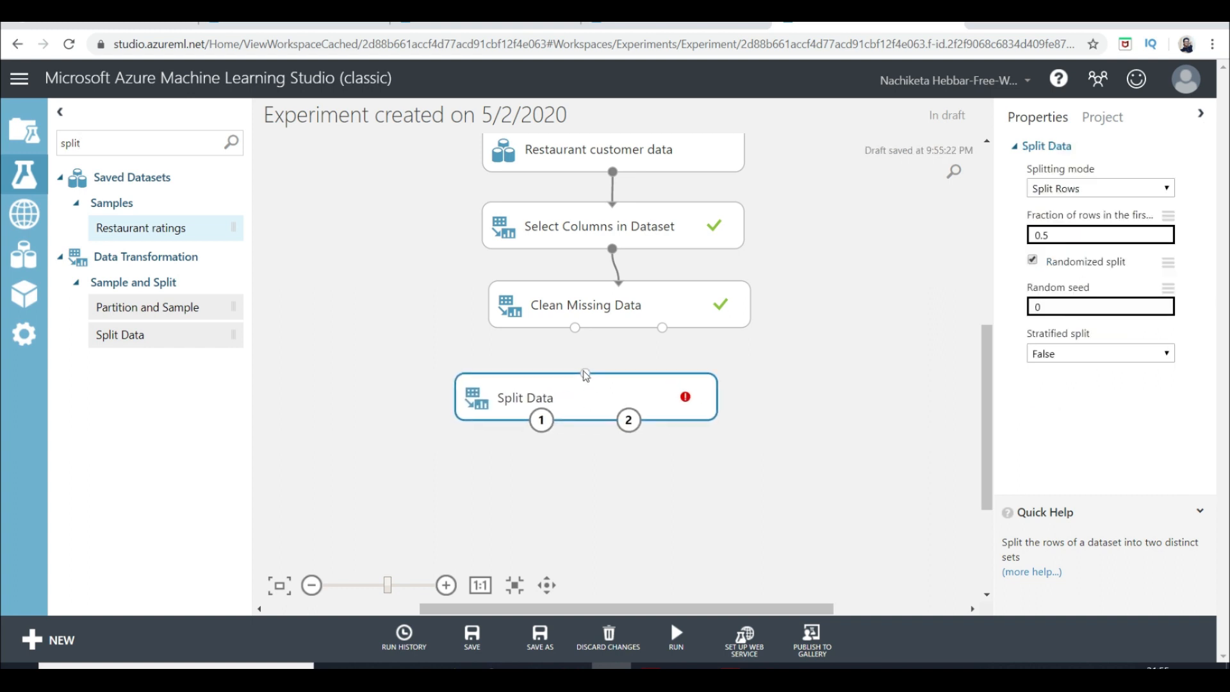
drag(575, 328, 585, 372)
Set Split Data's fraction of rows in the first output to 0.75 and move the module closer beneath Clean Missing Data
drag(1051, 235, 1036, 233)
click(1105, 238)
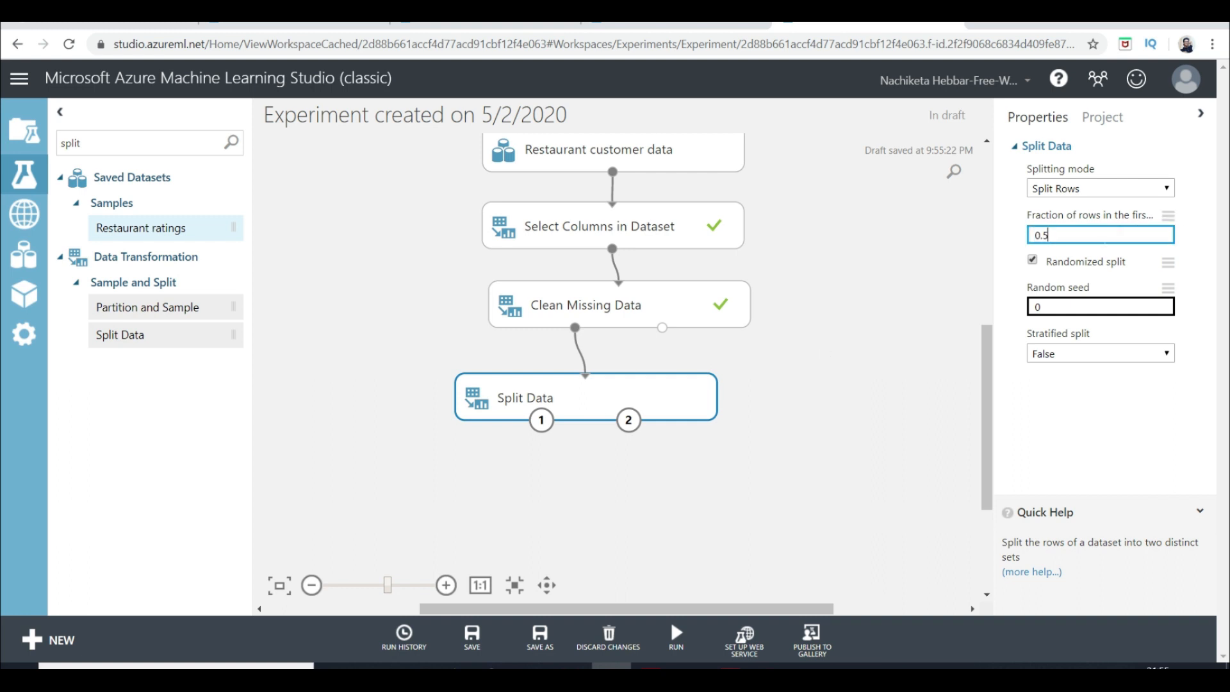
drag(1051, 235, 1027, 243)
text(0.7)
drag(617, 399, 612, 376)
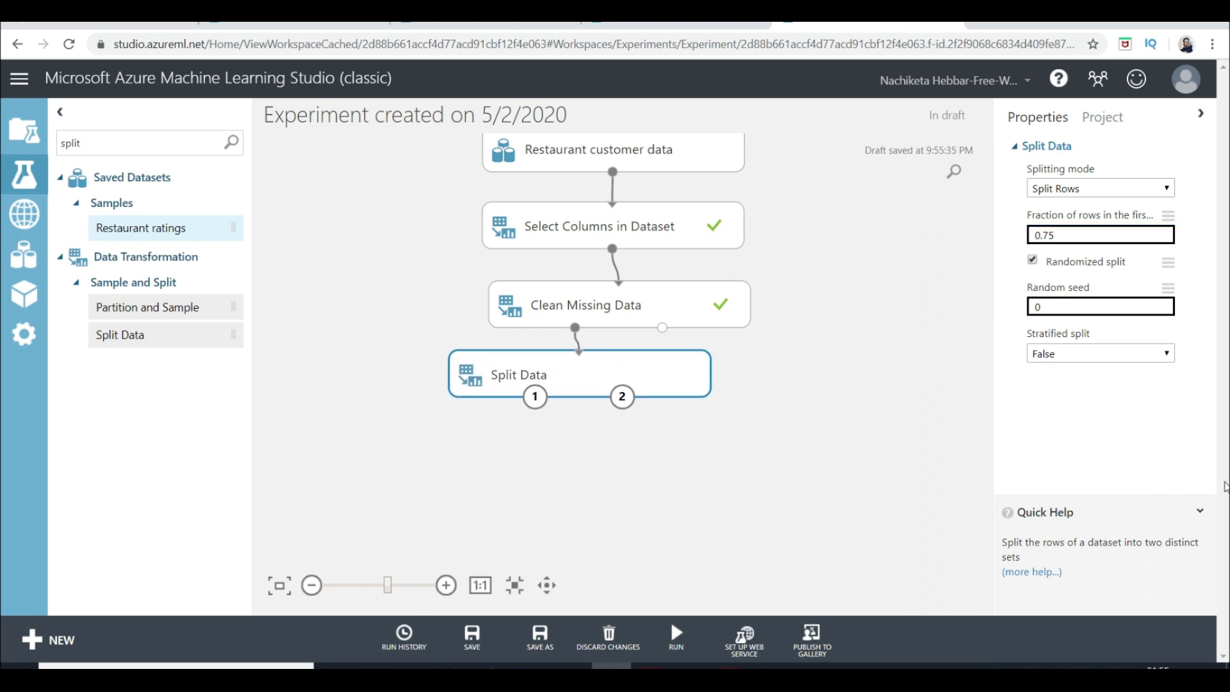
drag(985, 402, 994, 437)
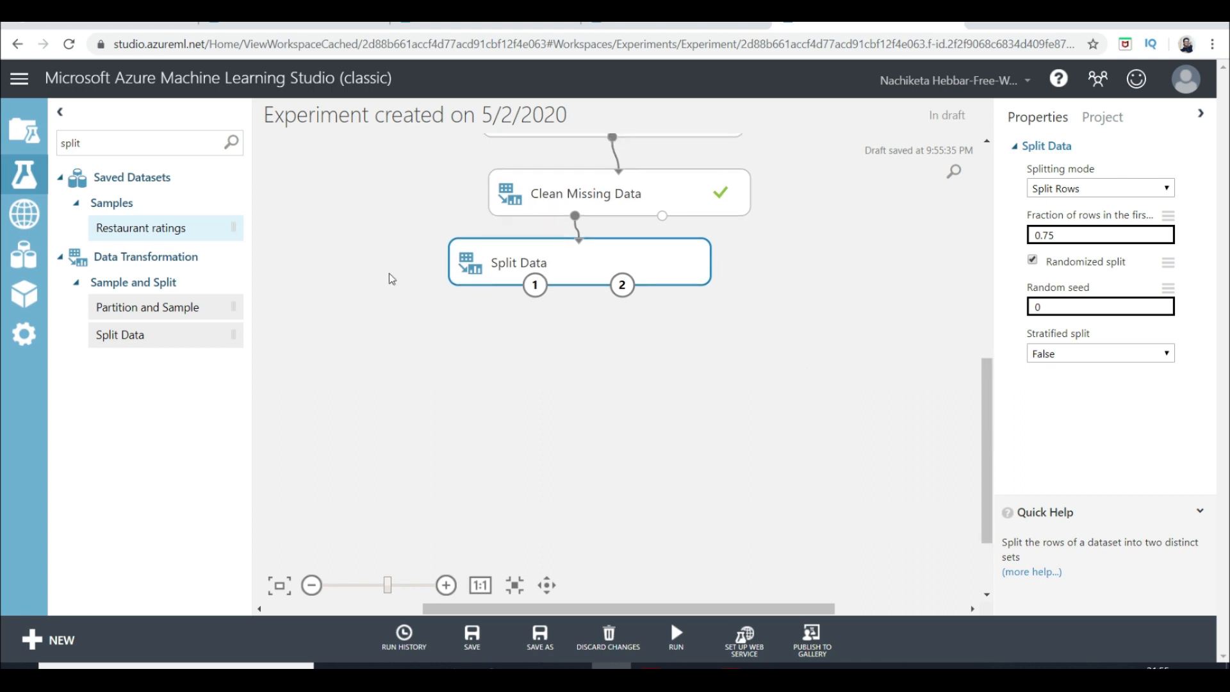
drag(524, 272, 542, 268)
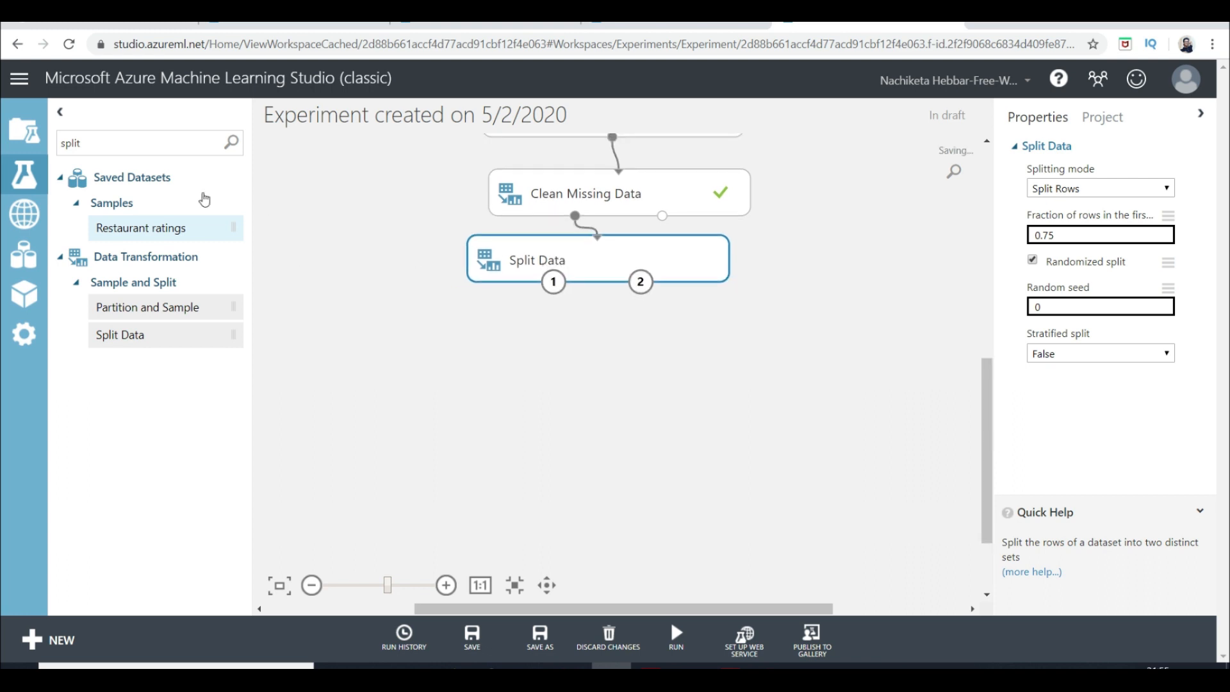
Find Train Model with the search "train mode", place it below Split Data and connect Split Data's first output to its second input
drag(163, 143, 4, 141)
text(train)
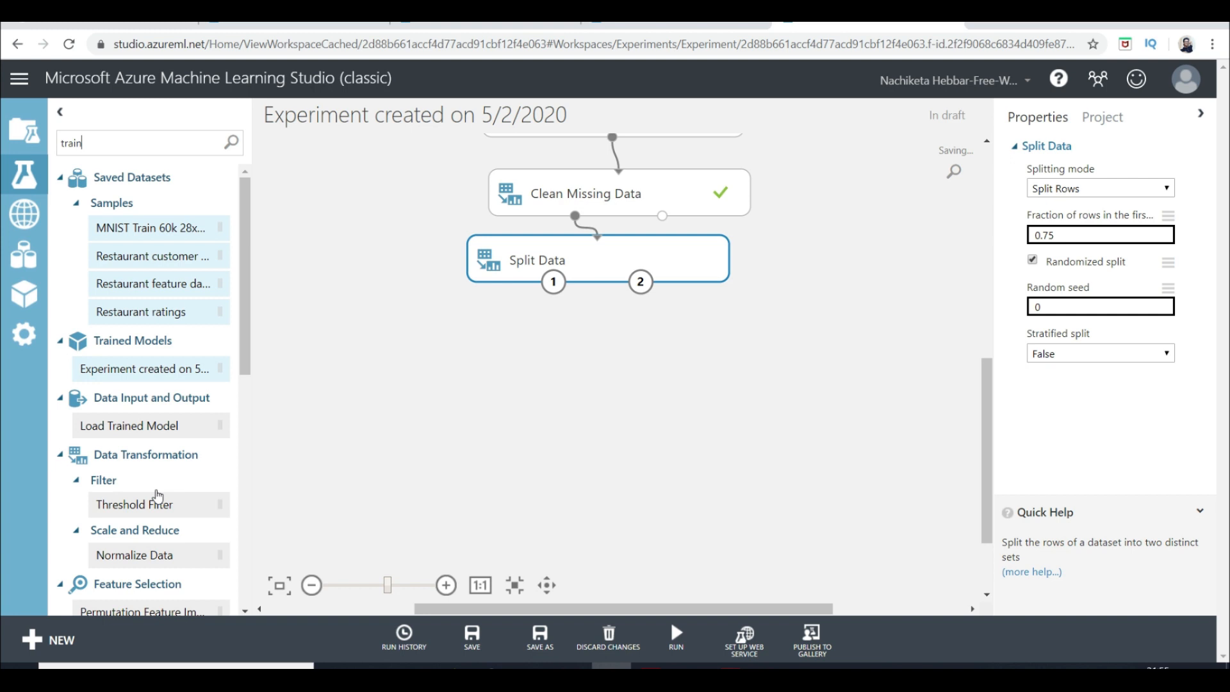
text(in)
key(BackSpace)
key(BackSpace)
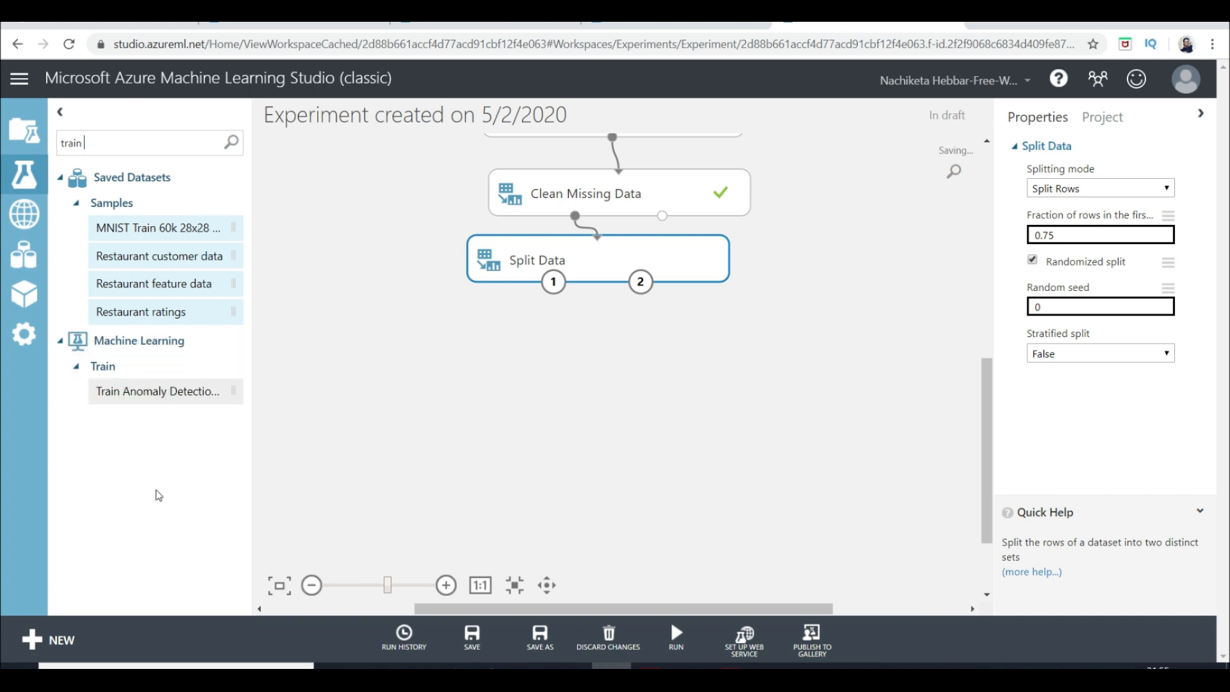
text(mode)
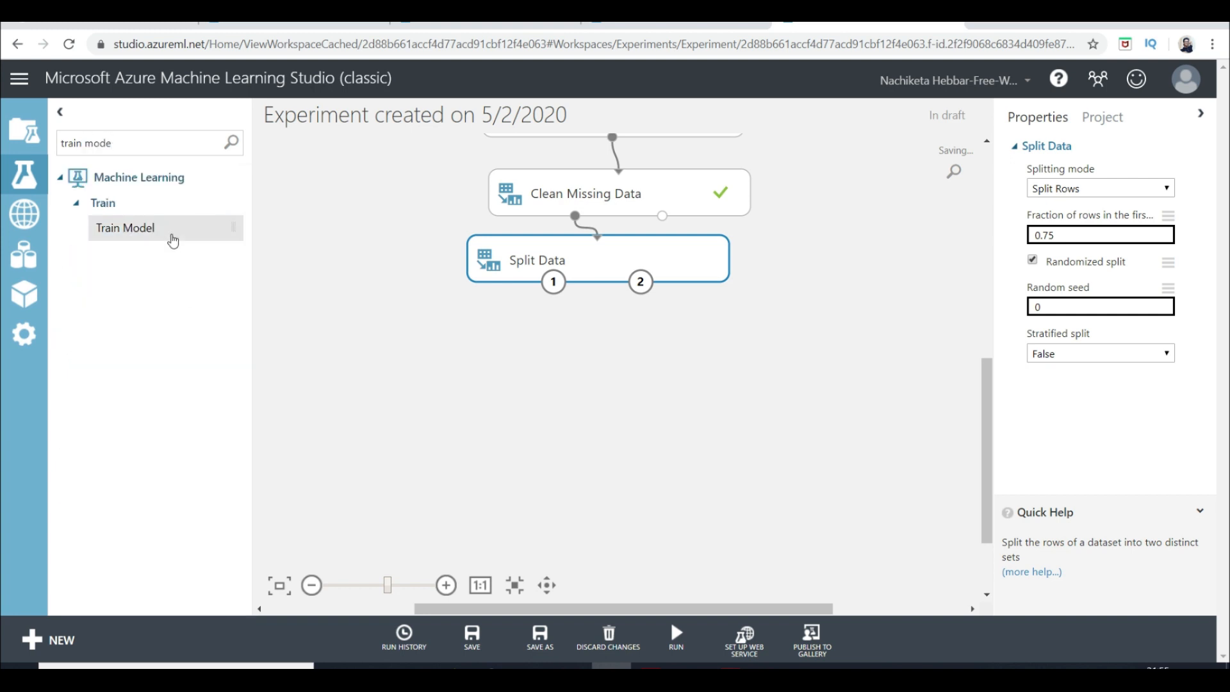
drag(151, 238, 522, 375)
drag(555, 281, 564, 350)
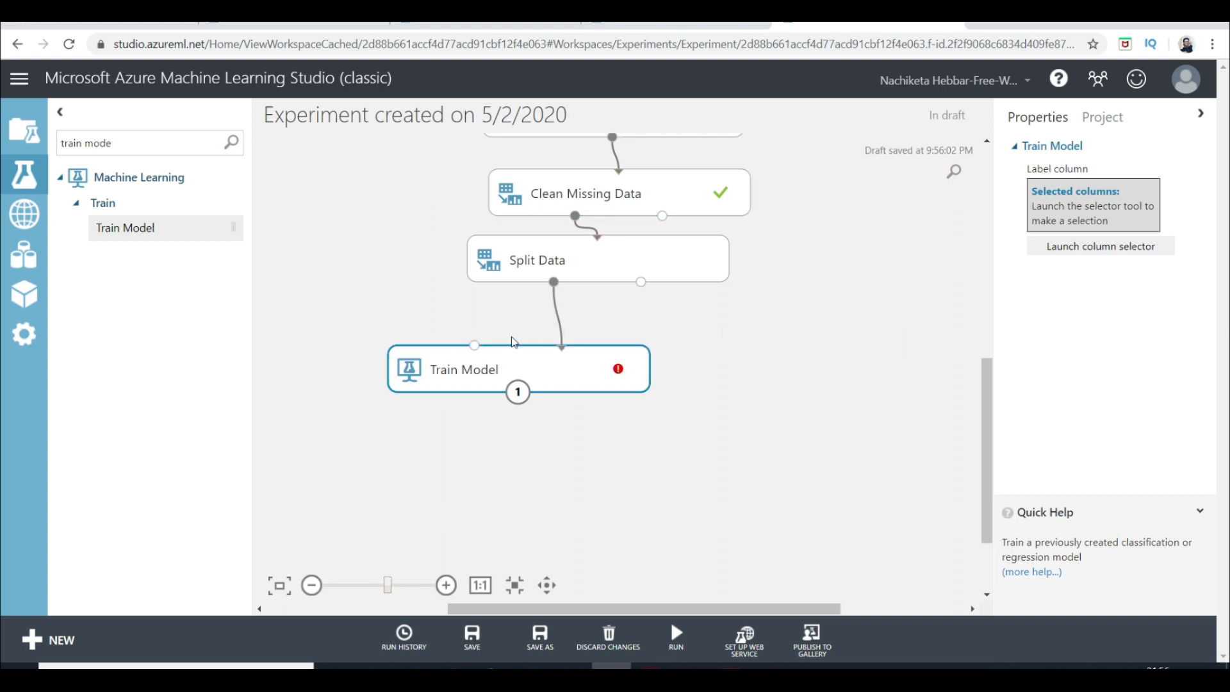
drag(489, 378, 423, 386)
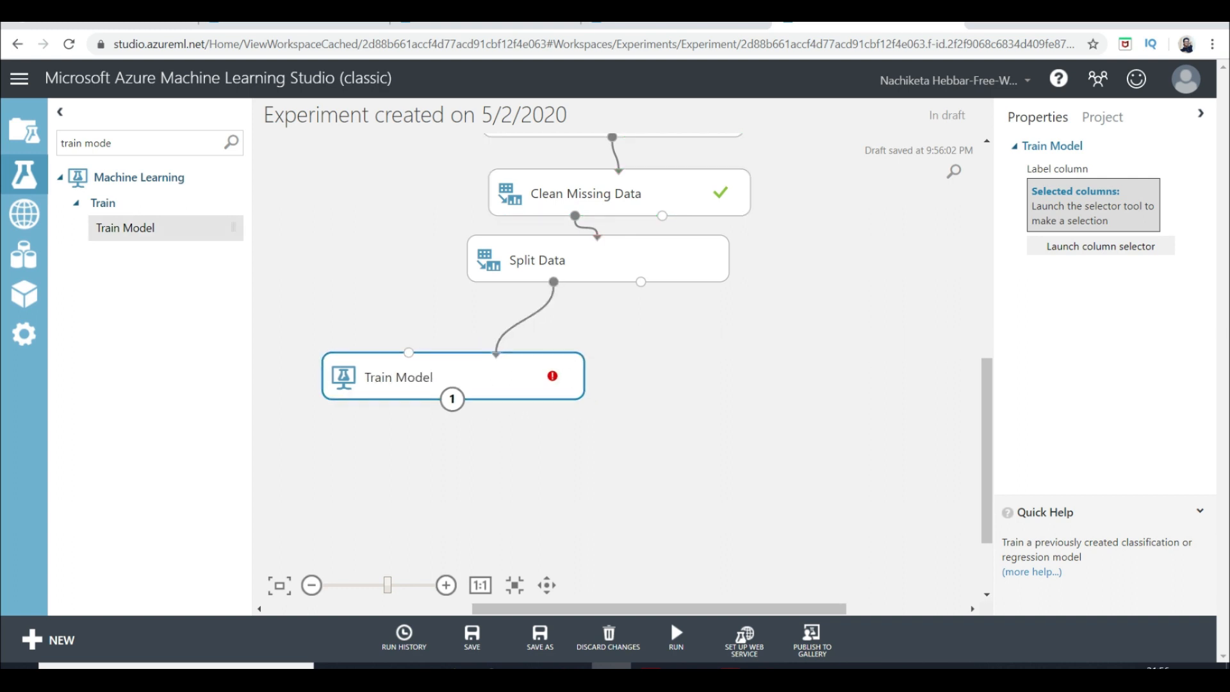
Find Multiclass Decision Forest with the search "classification" and place it beside Split Data on the canvas
drag(122, 145, 3, 155)
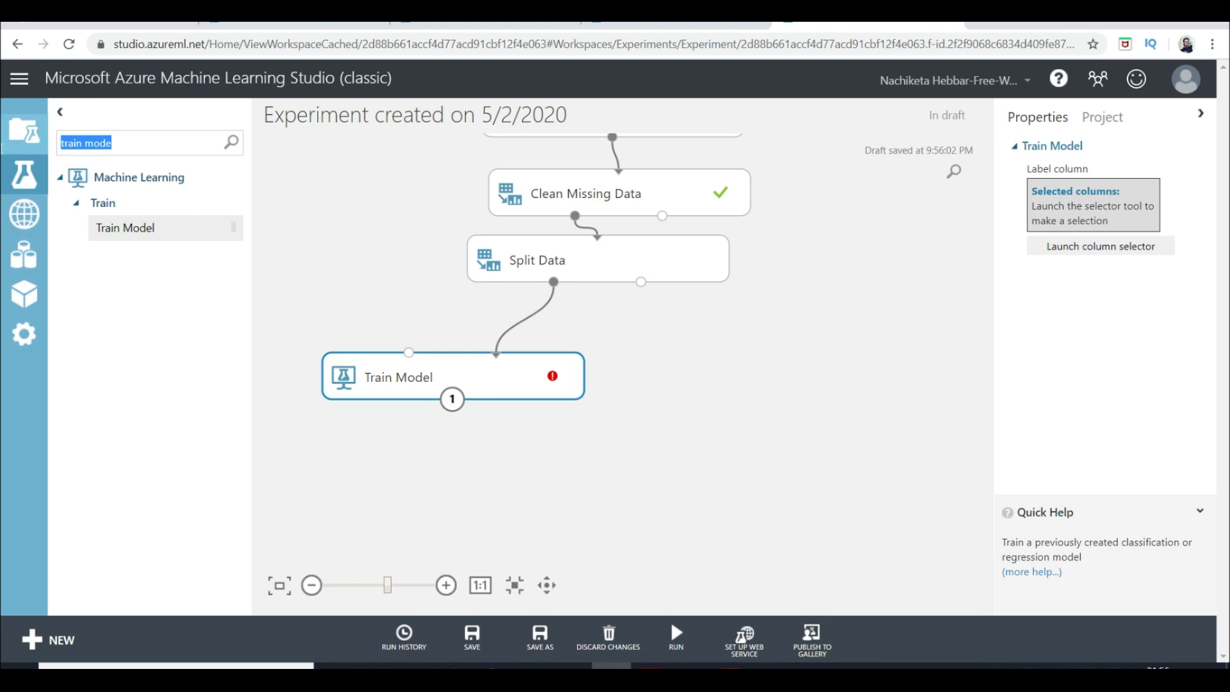
text(classif)
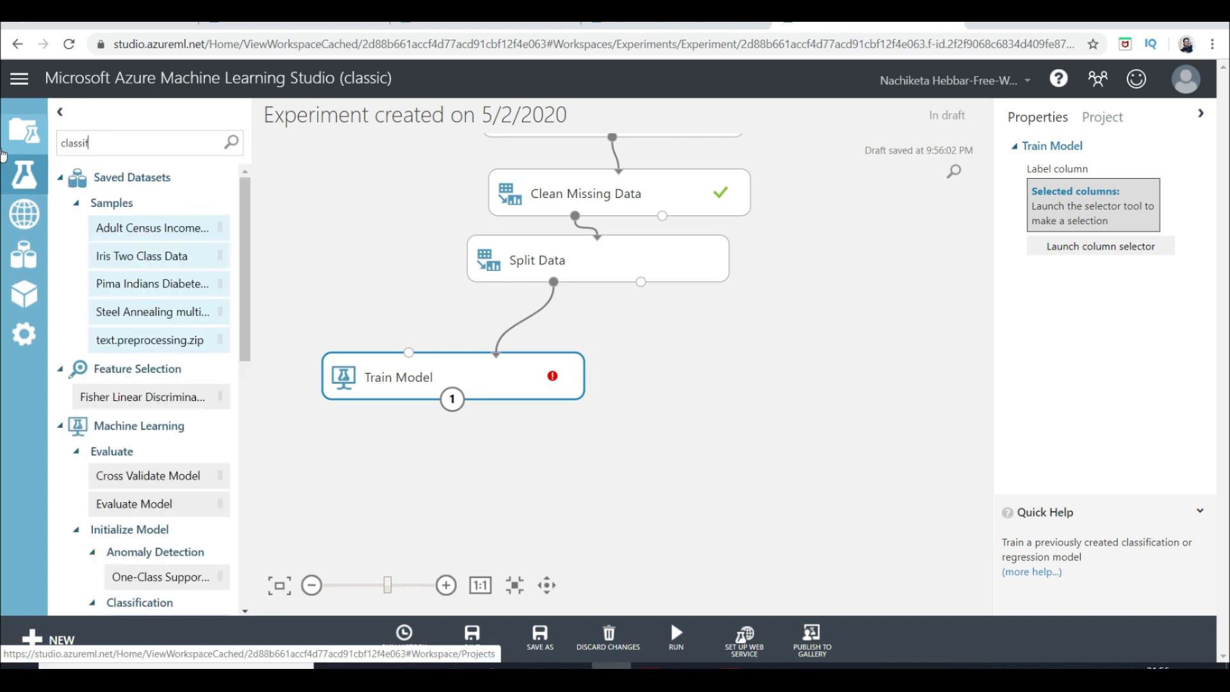
text(cication)
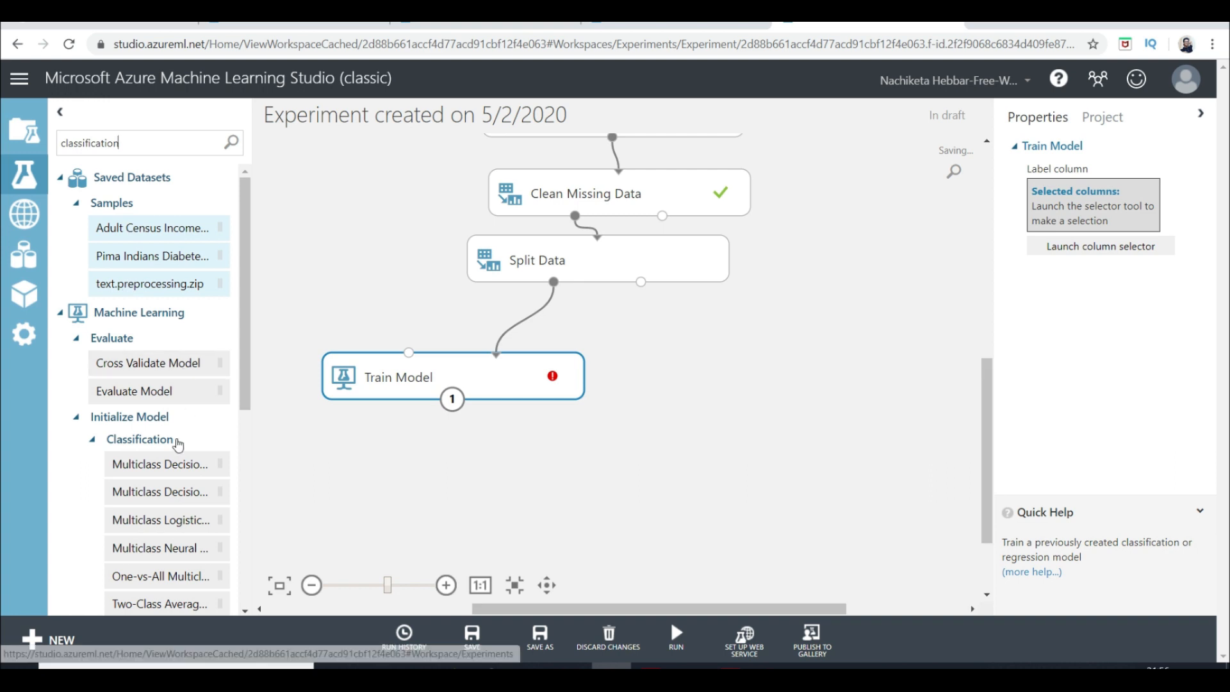
scroll(224, 442, down, 3)
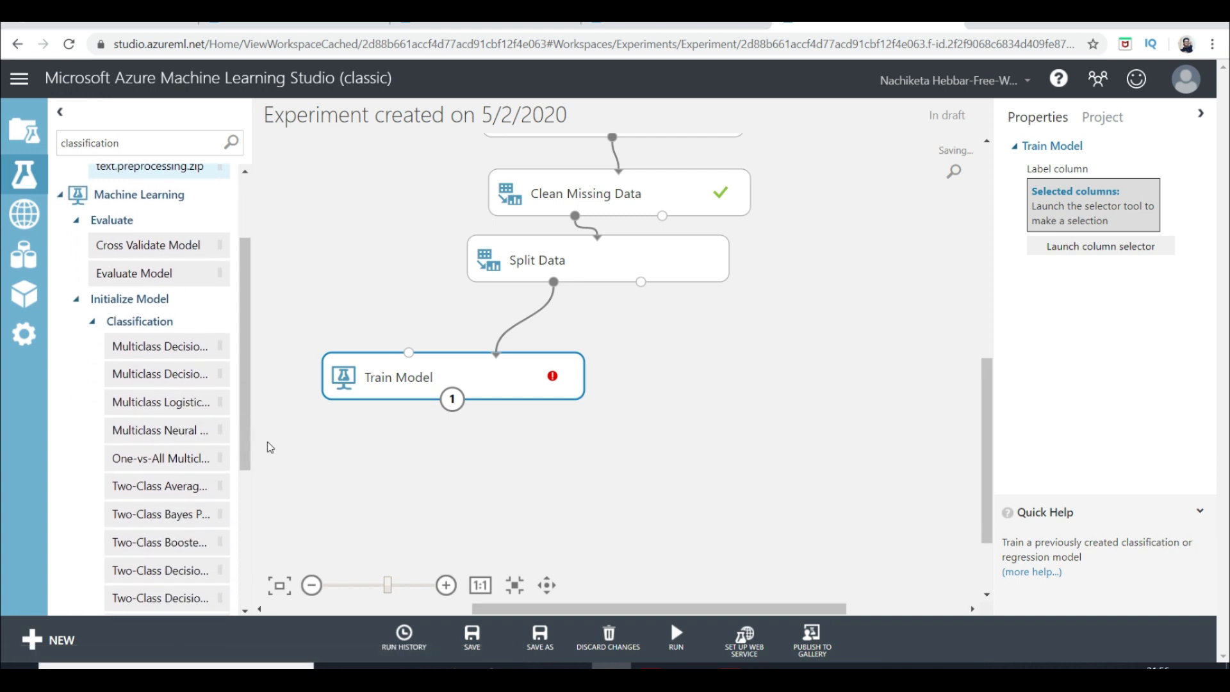
drag(248, 441, 287, 445)
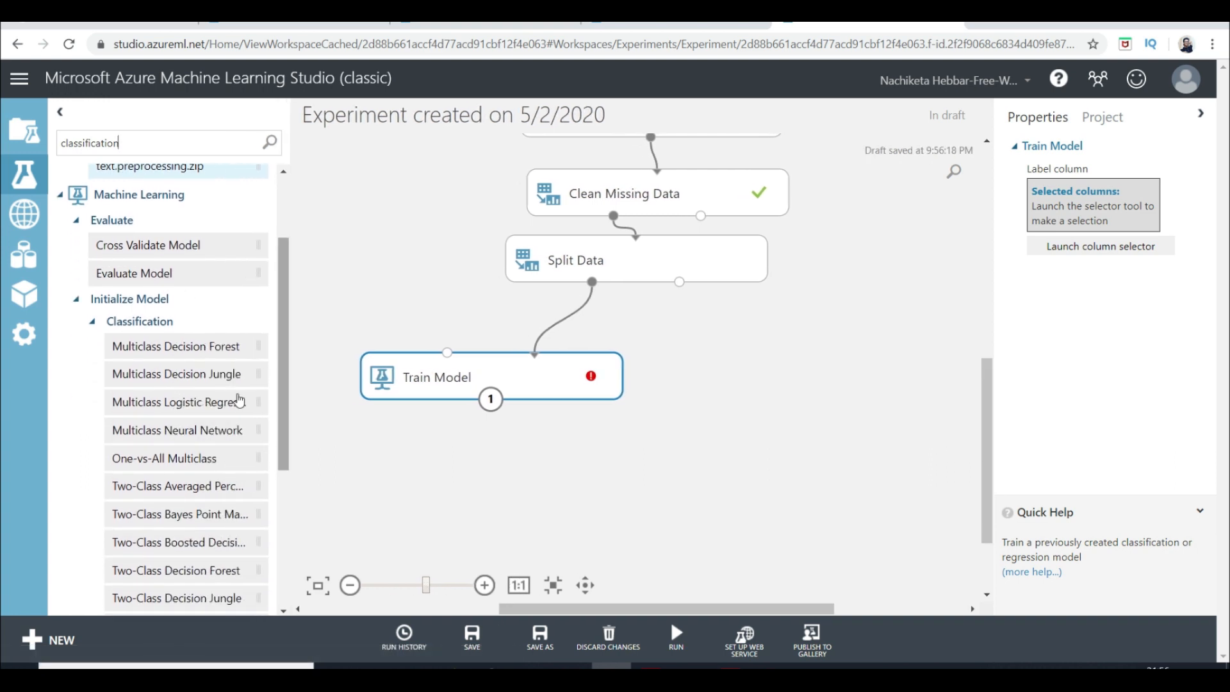
drag(220, 346, 351, 264)
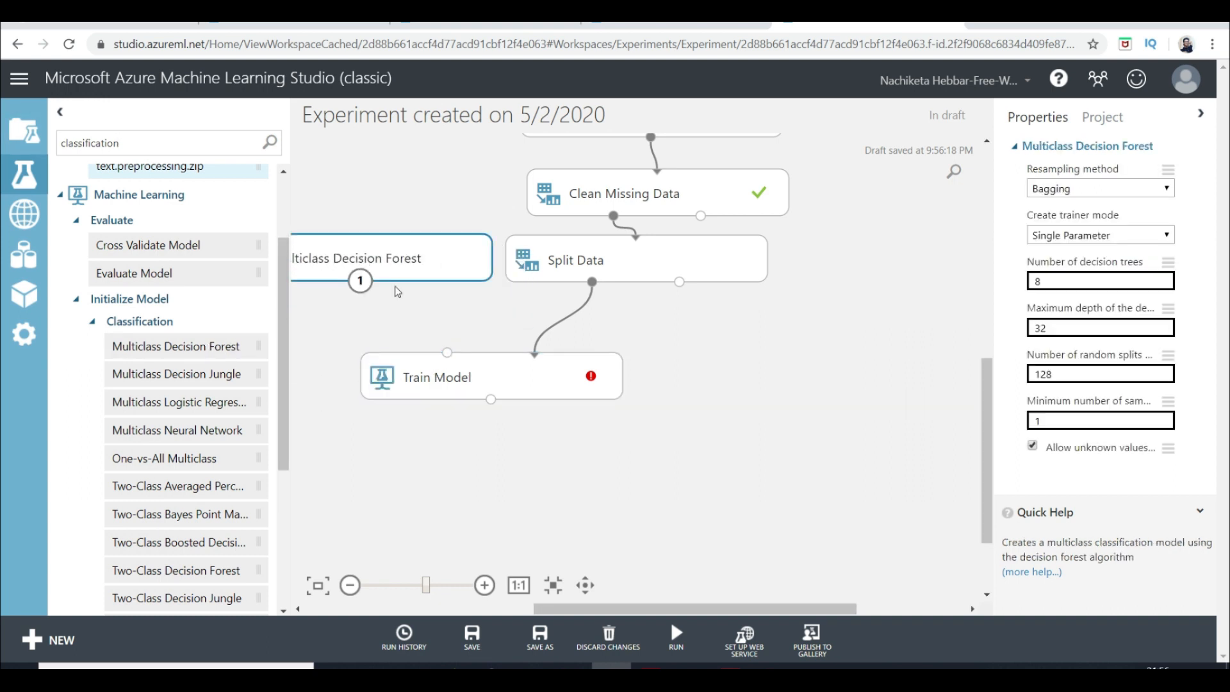
Move Train Model beneath Multiclass Decision Forest and Split Data, and connect Multiclass Decision Forest's output to Train Model's first input
drag(699, 606, 599, 613)
drag(721, 379, 665, 384)
double_click(616, 271)
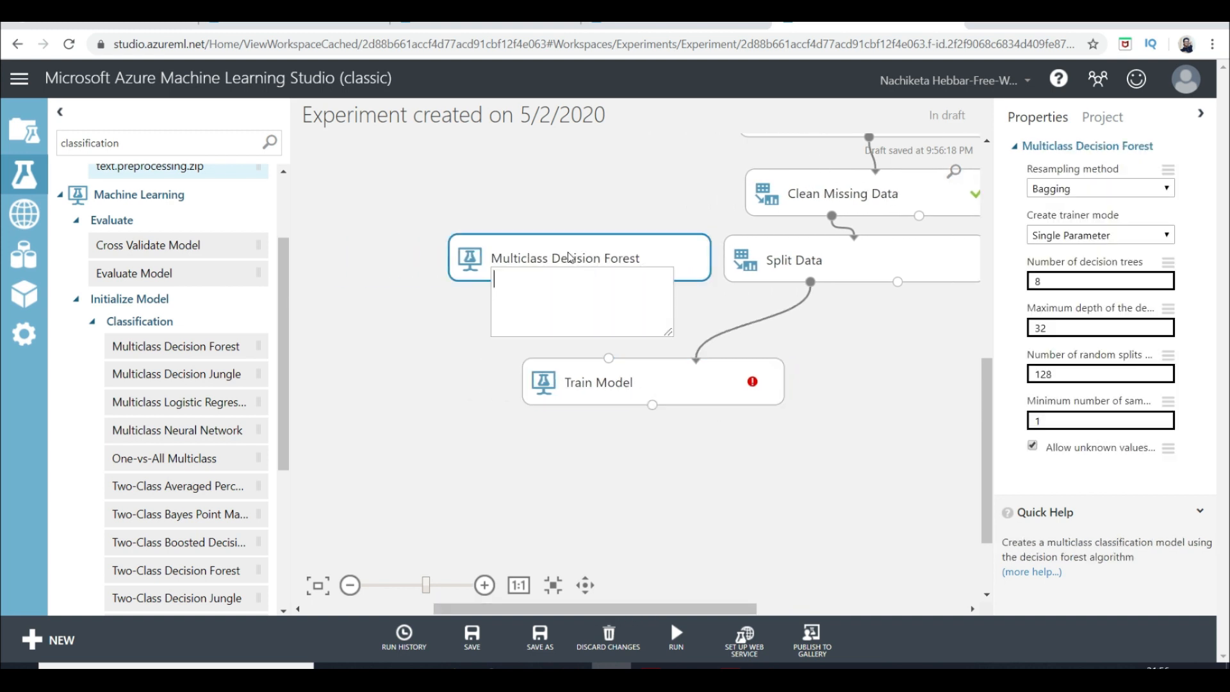
click(613, 220)
drag(579, 281, 609, 358)
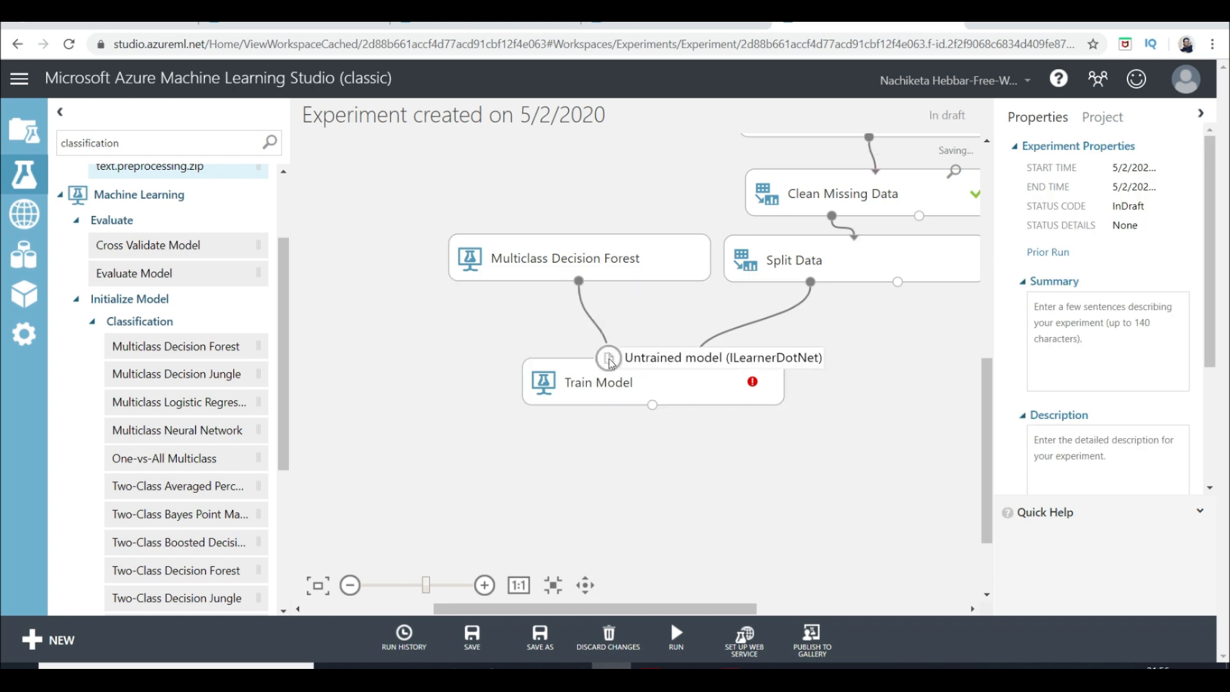
click(563, 252)
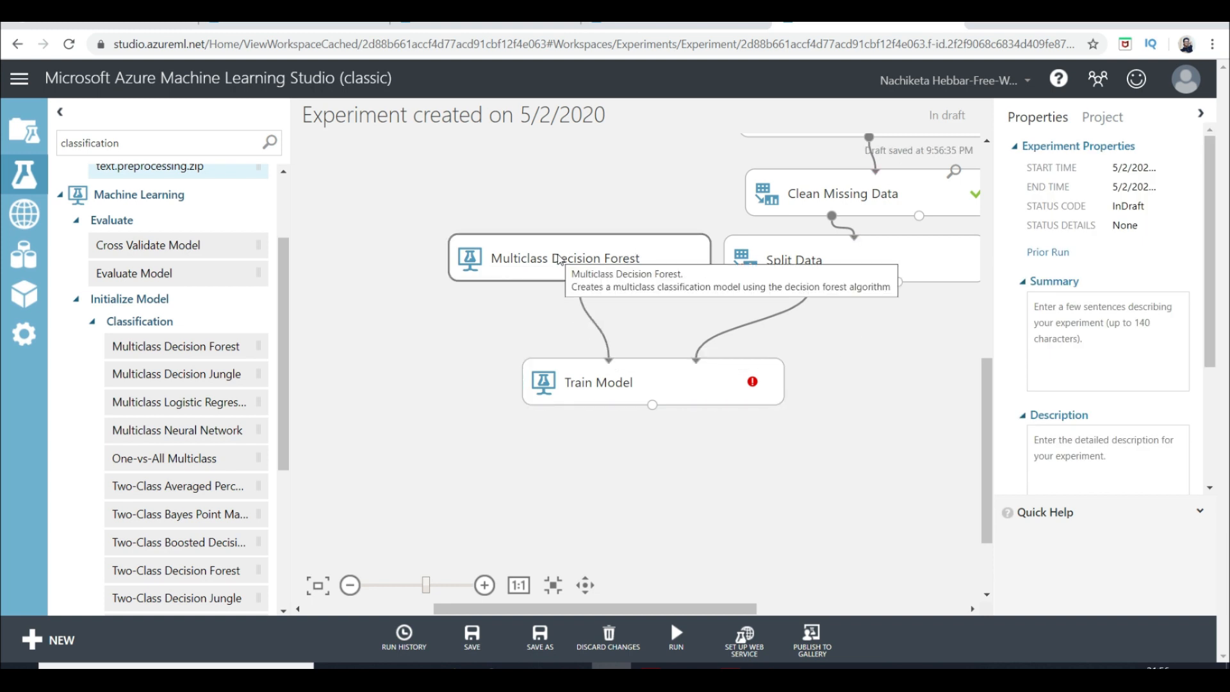
click(1093, 277)
key(Tab)
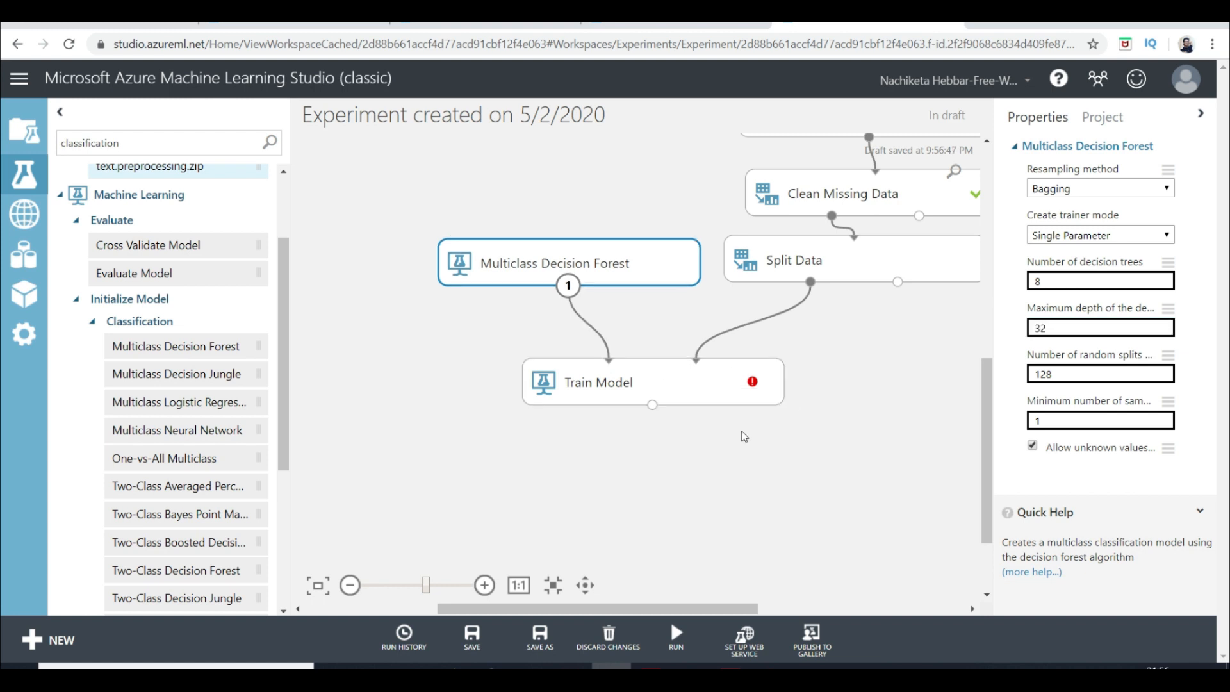
Set Train Model's label column to budget
click(738, 386)
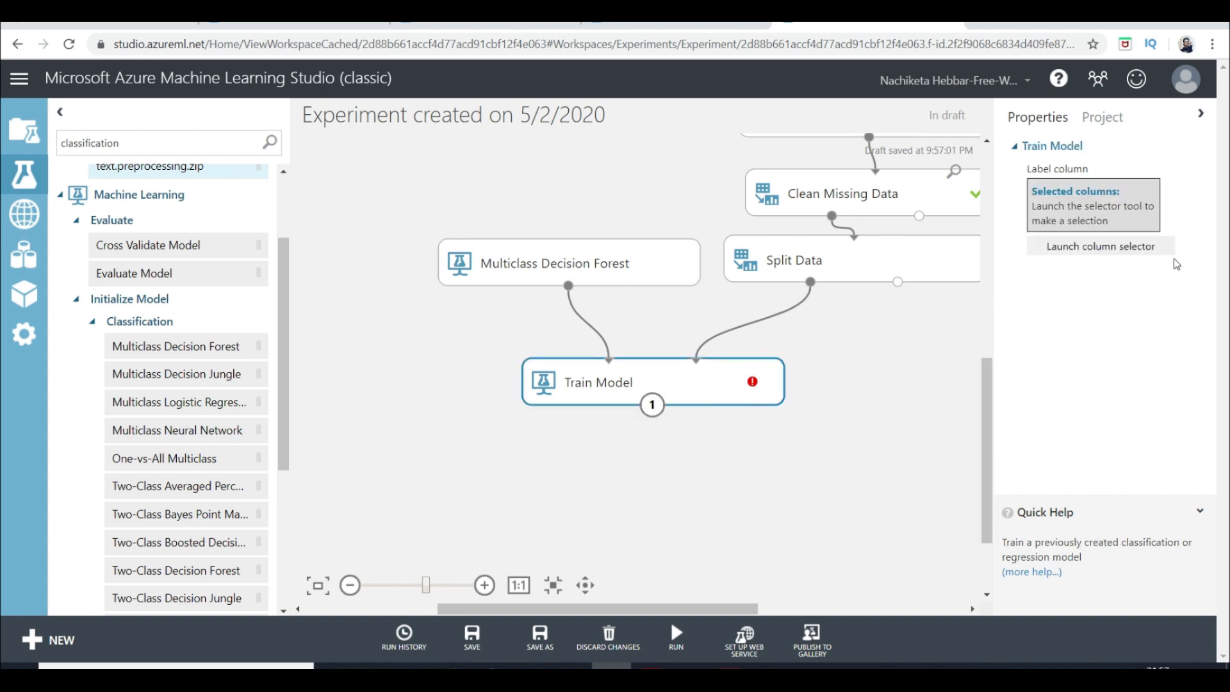
click(1145, 253)
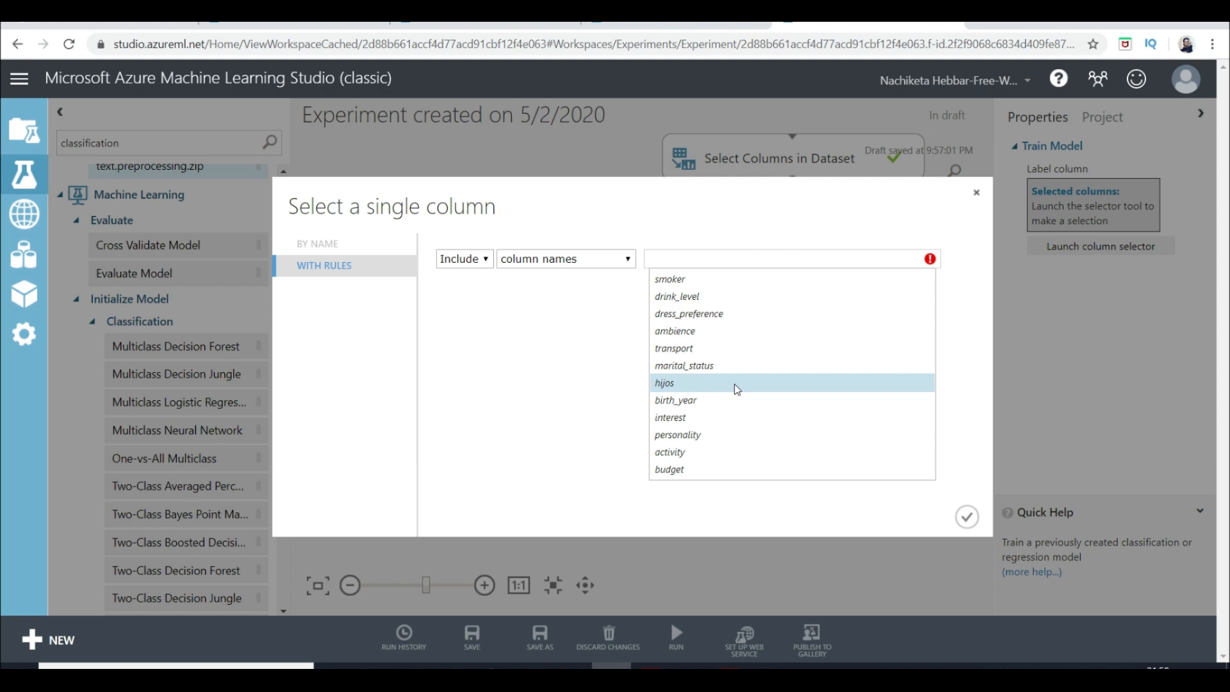
click(670, 470)
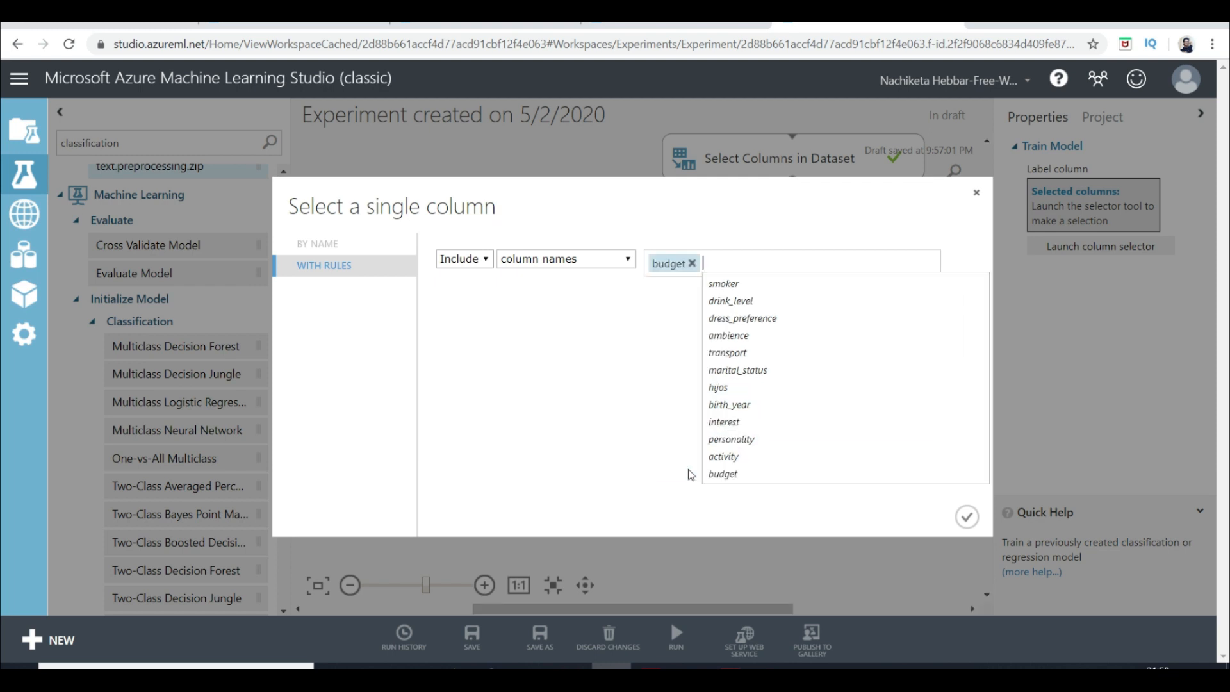
click(649, 450)
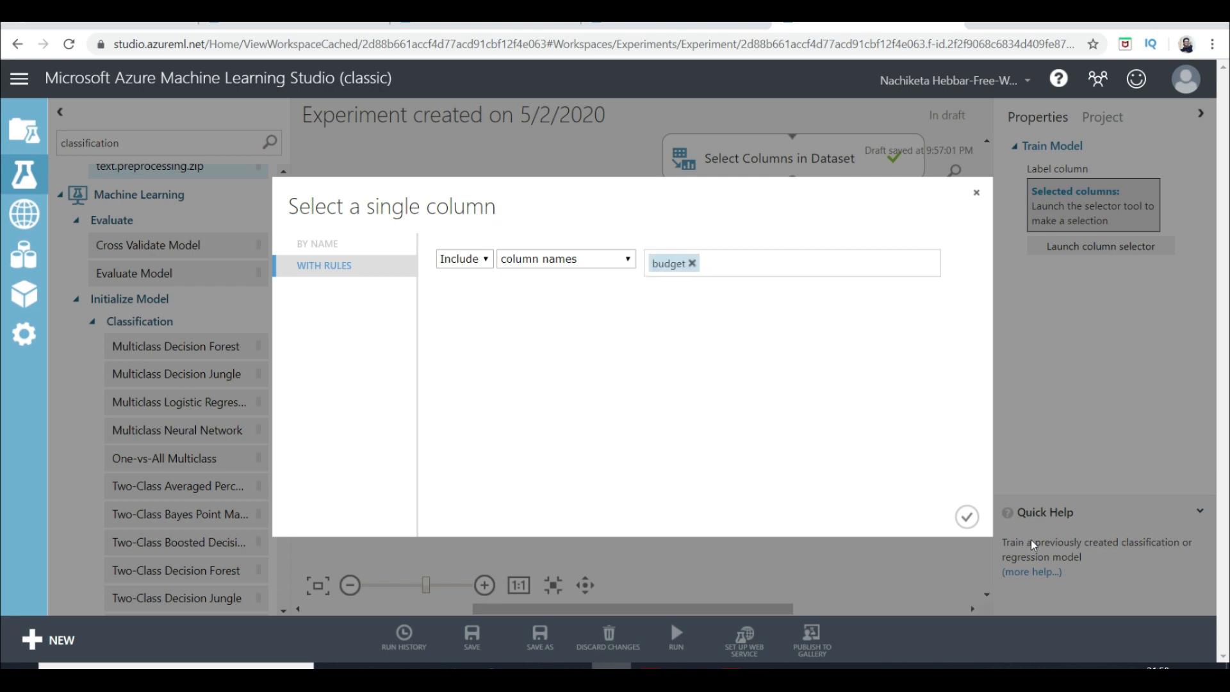
click(967, 516)
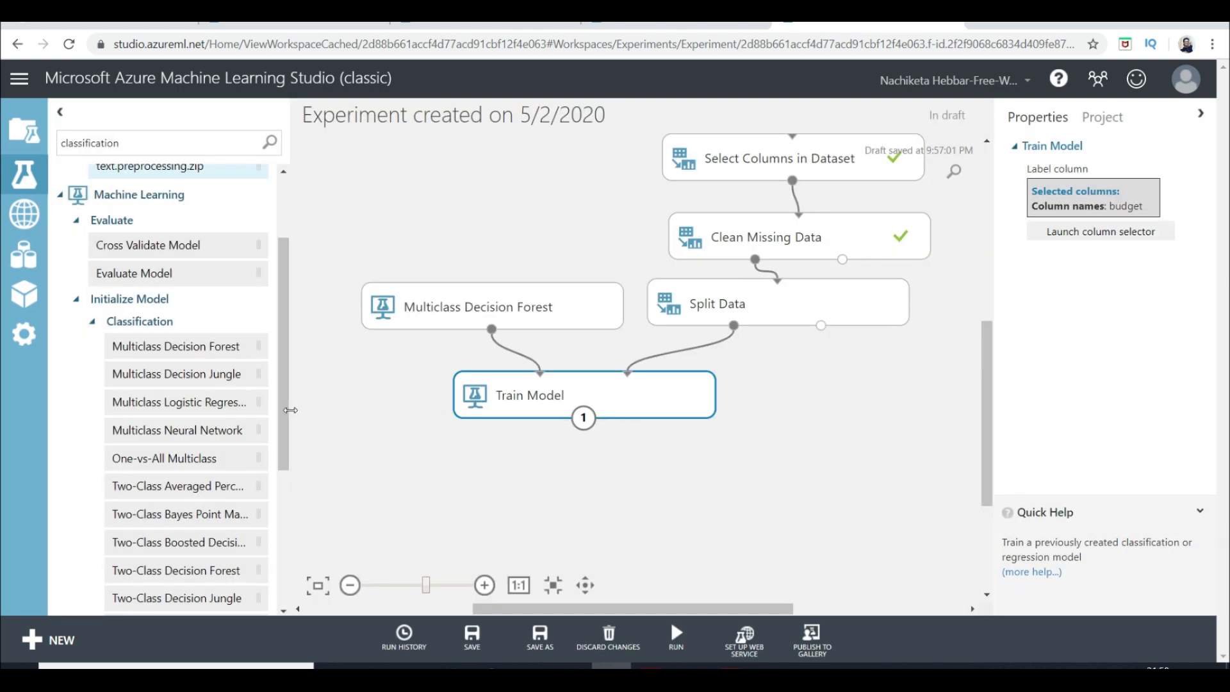
Find Score Model with the search "score", place it below Train Model, and connect Train Model's output and Split Data's second output to its inputs
drag(284, 416, 280, 502)
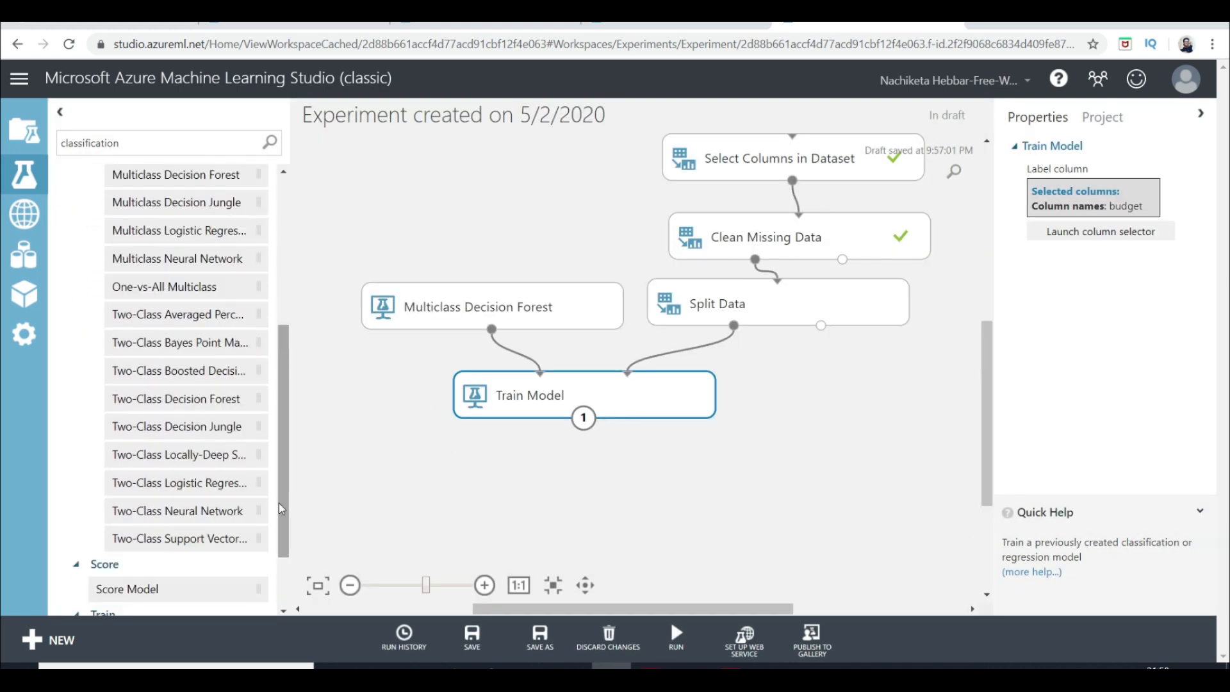
drag(142, 143, 47, 149)
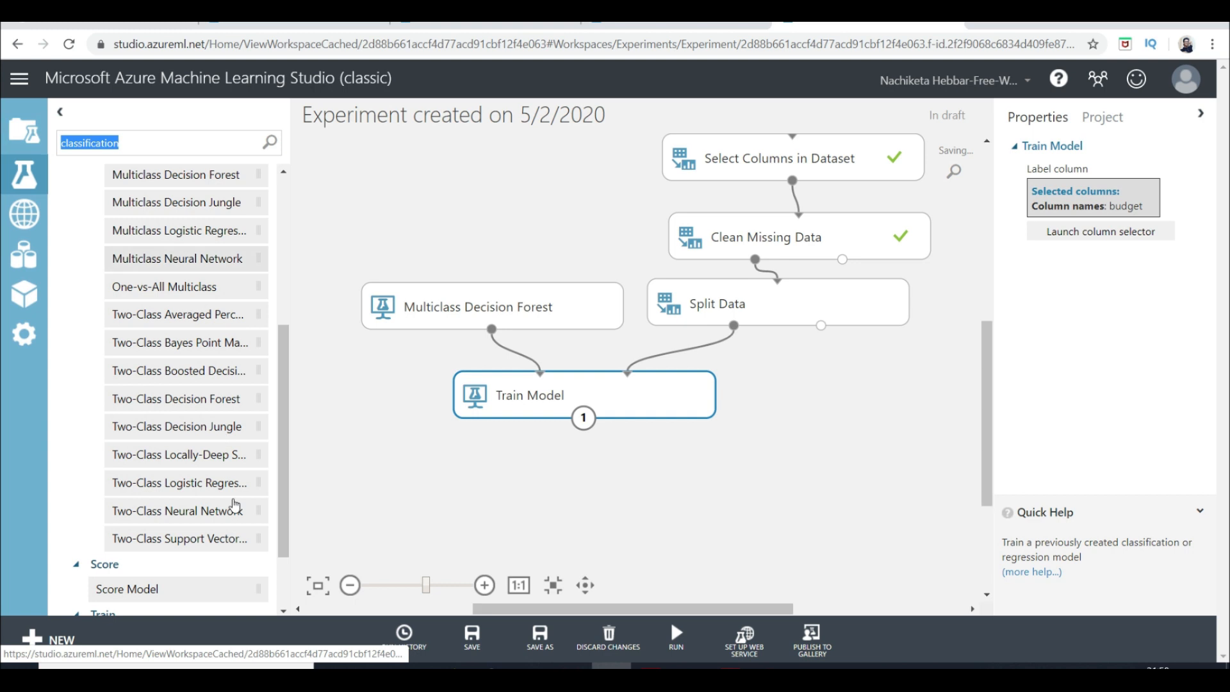
text(score)
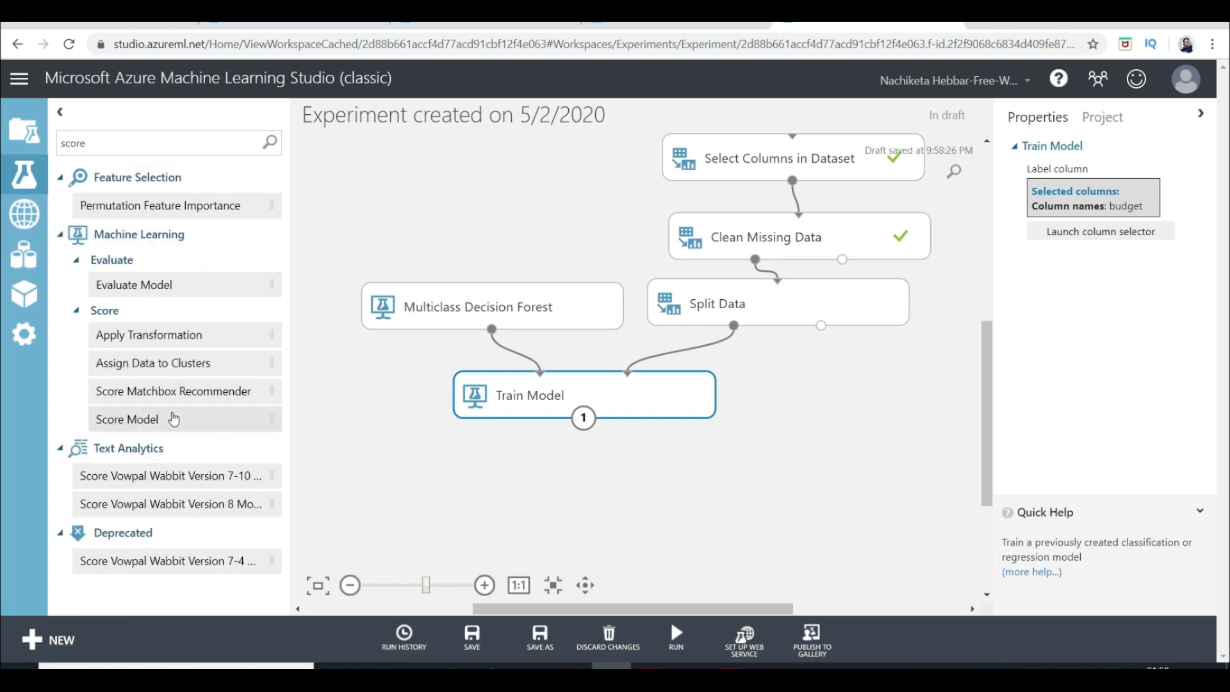
drag(173, 419, 729, 502)
drag(584, 418, 676, 479)
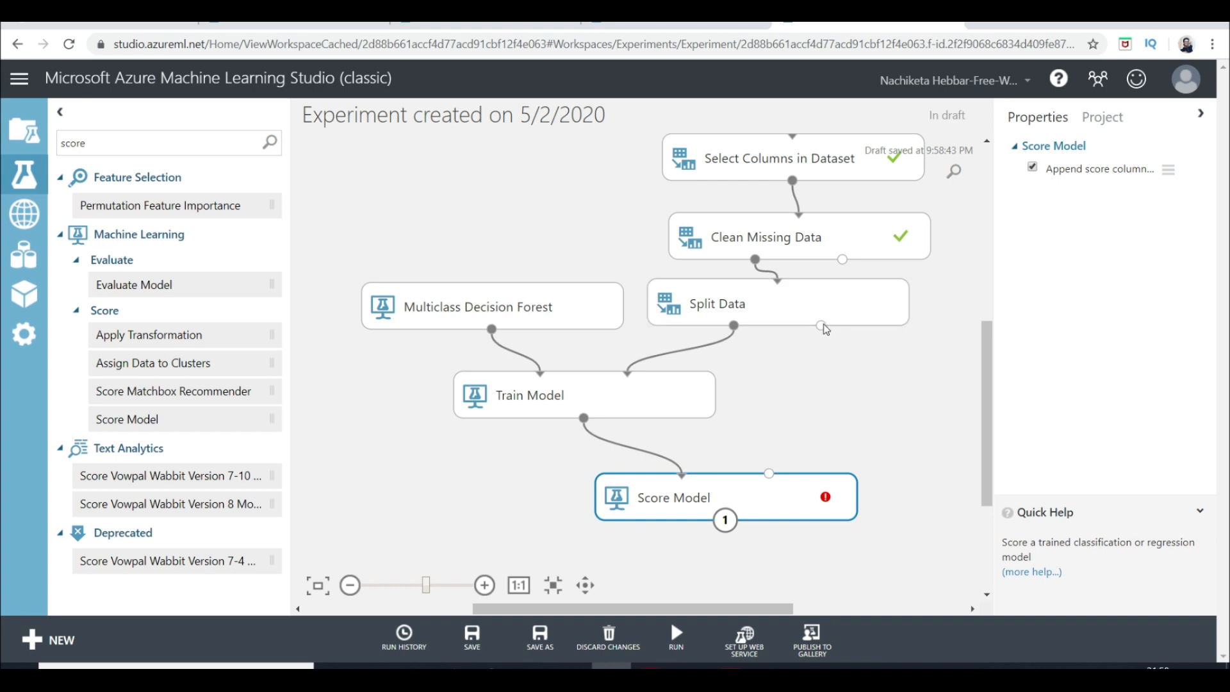
drag(821, 325, 771, 482)
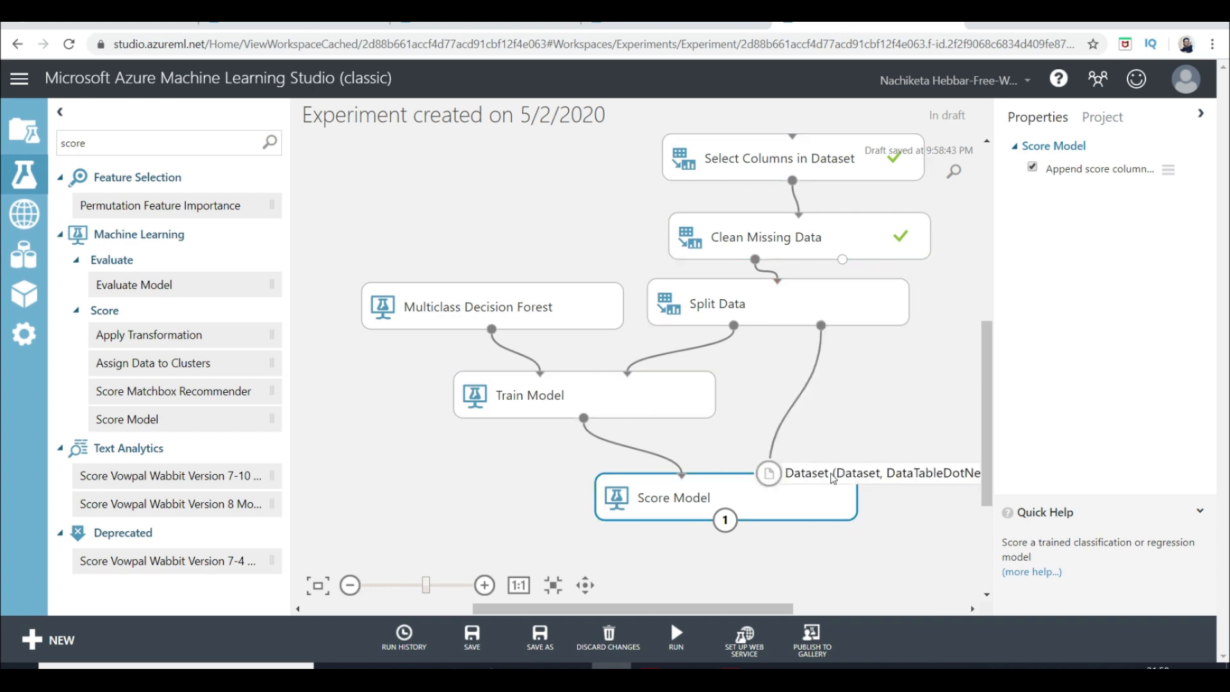
Place Evaluate Model below Score Model, connect Score Model's output to its first input and run the experiment
drag(983, 403, 987, 463)
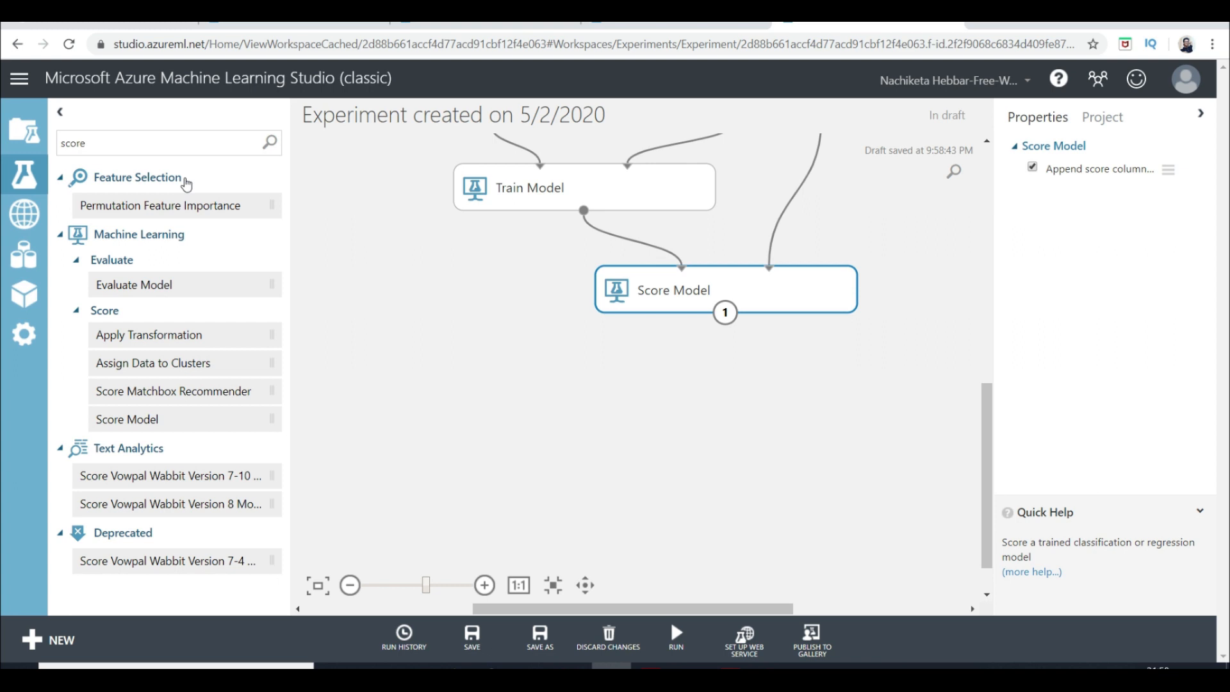
double_click(62, 147)
drag(179, 293, 686, 406)
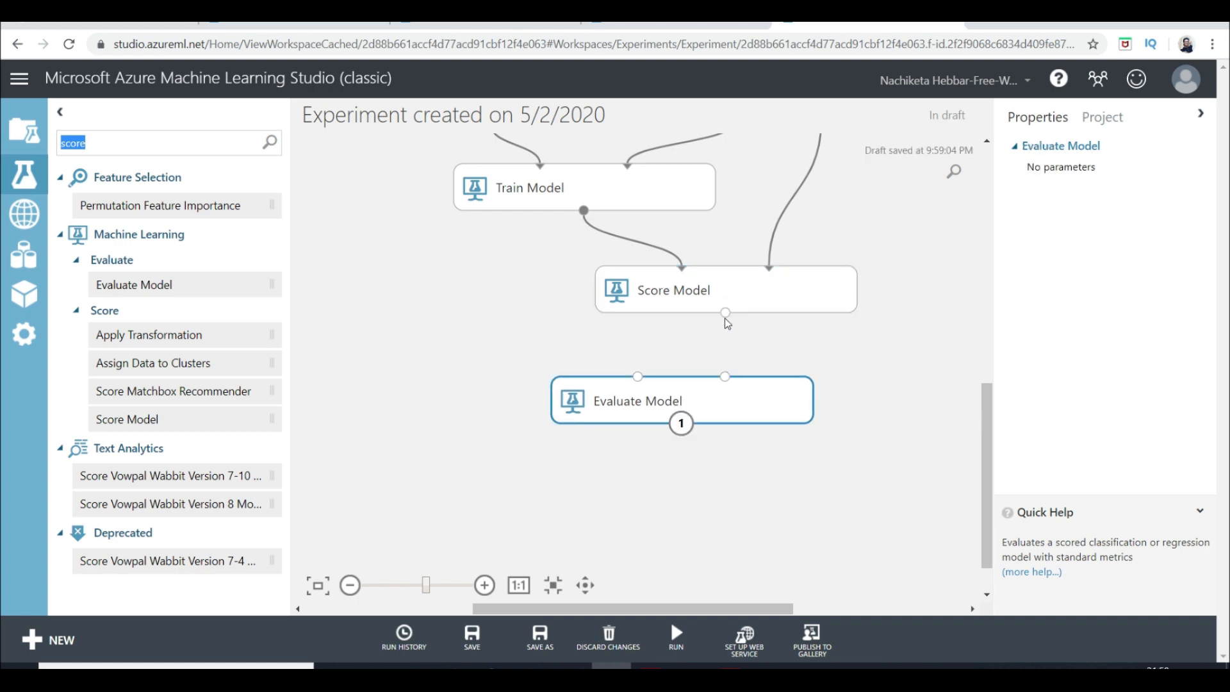
mouse_move(725, 315)
mouse_down()
mouse_move(705, 349)
mouse_move(640, 383)
mouse_move(680, 312)
mouse_move(729, 315)
mouse_up()
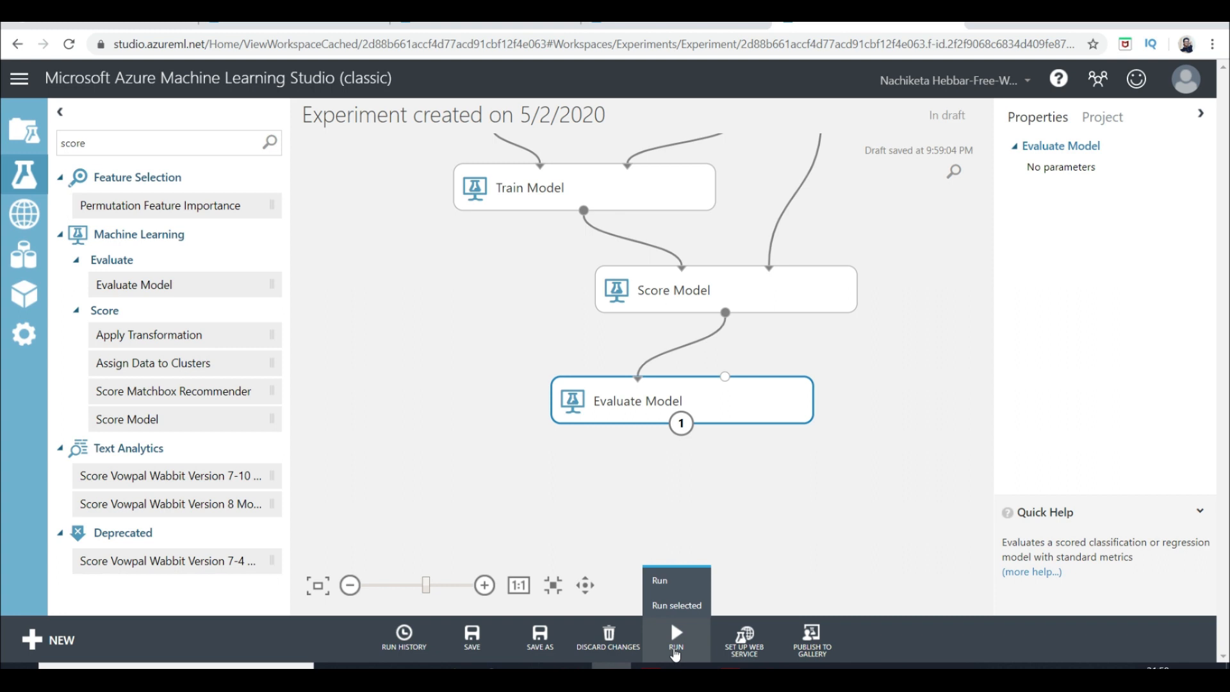
click(676, 651)
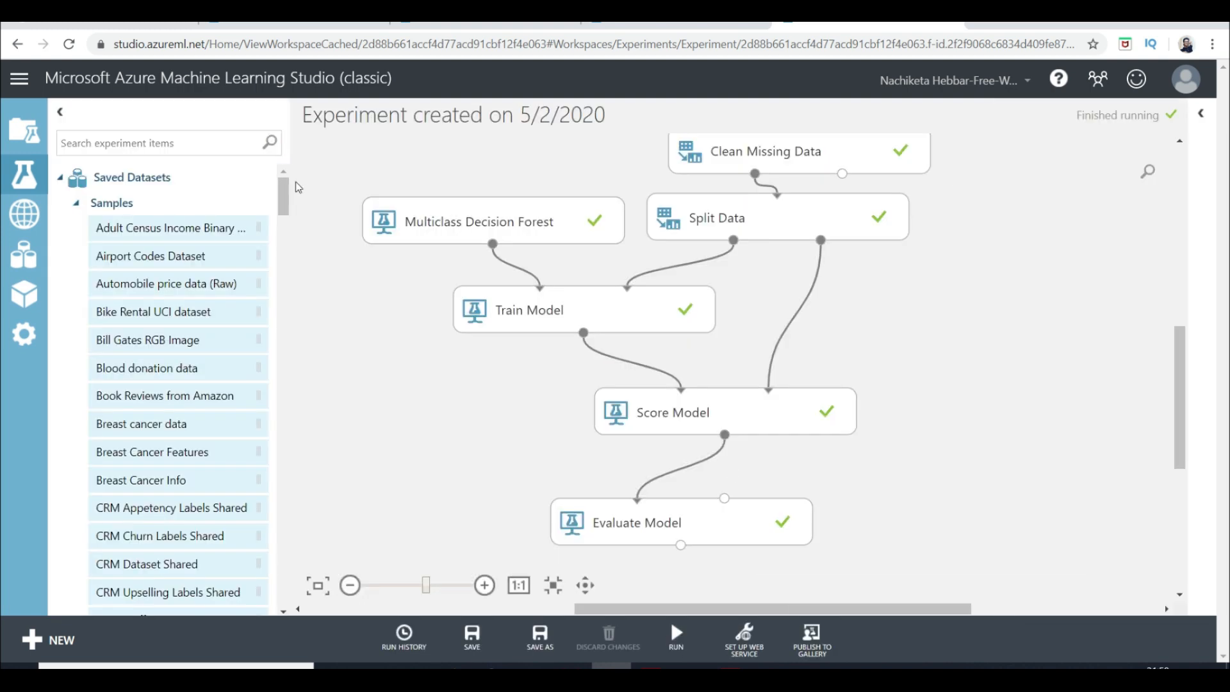
Visualize the evaluation results of Evaluate Model and examine the metrics, especially the average accuracy
click(59, 113)
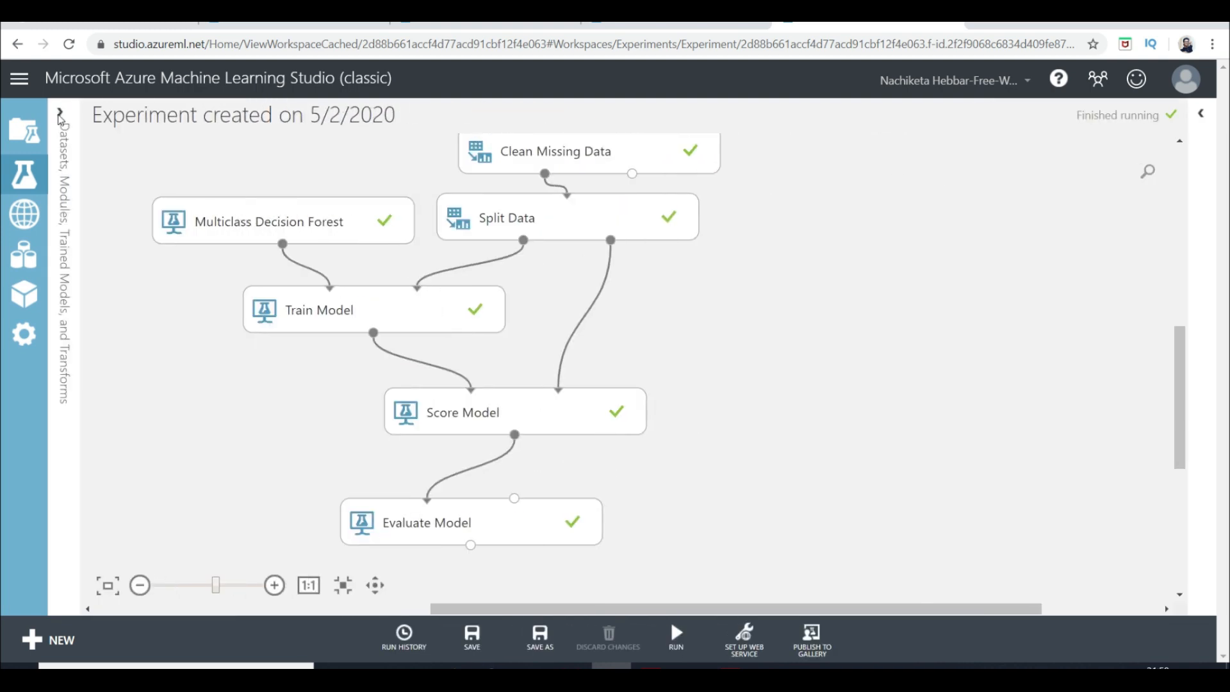
right_click(471, 545)
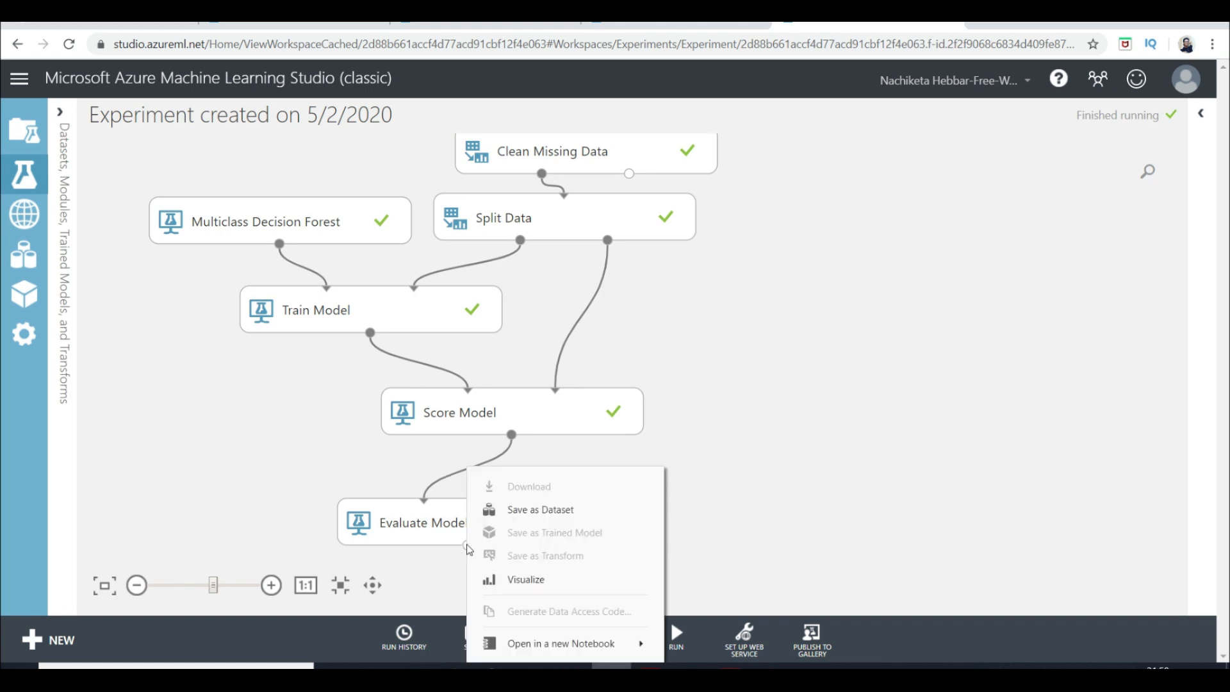
click(528, 577)
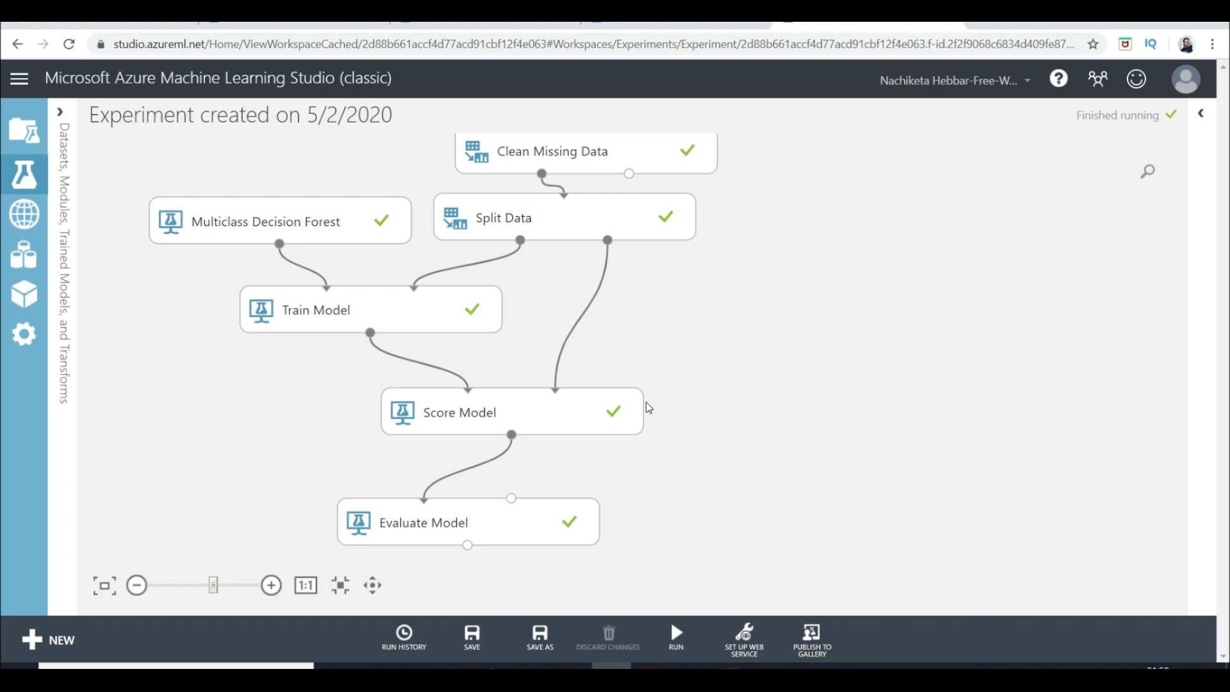
scroll(302, 352, down, 1)
scroll(301, 354, up, 1)
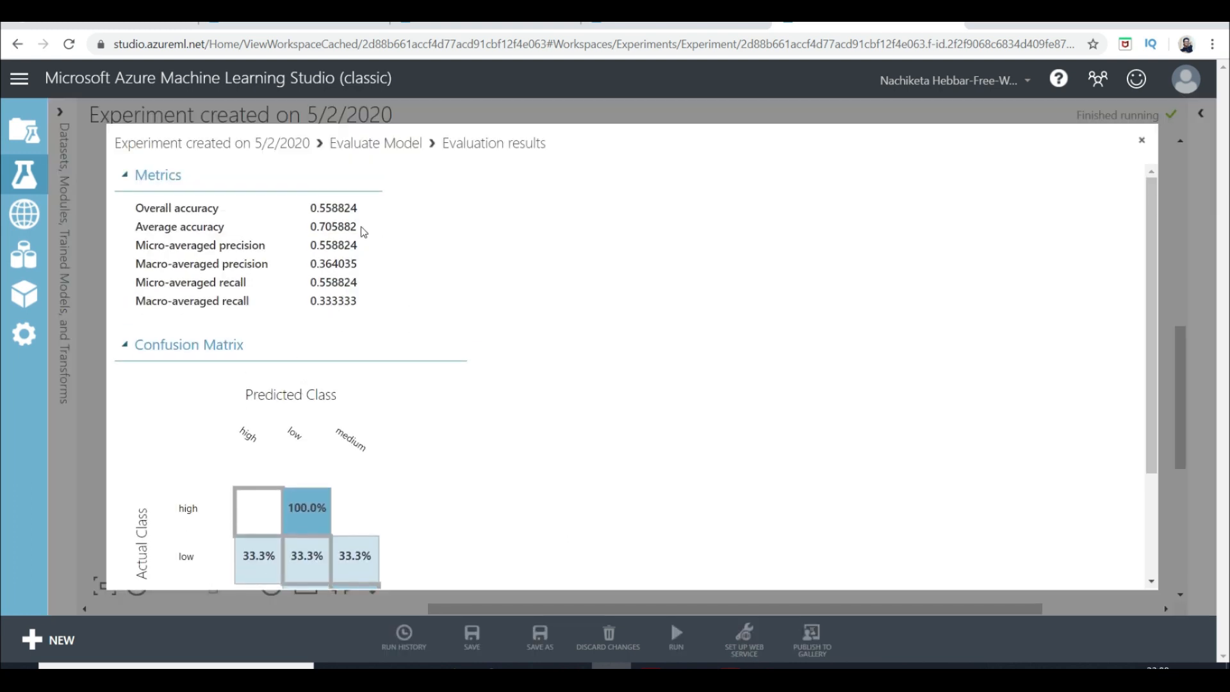
drag(364, 231, 309, 234)
scroll(461, 346, down, 1)
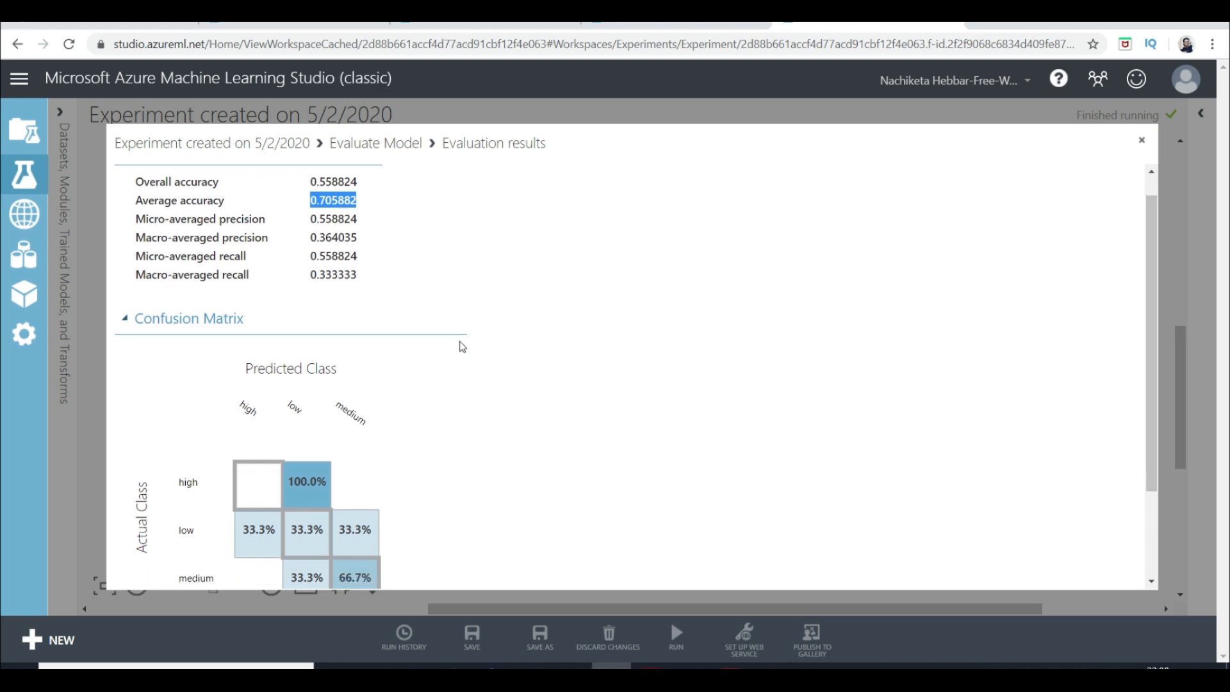
Examine the confusion matrix by comparing predicted classes with the actual high, low and medium classes
scroll(461, 347, down, 1)
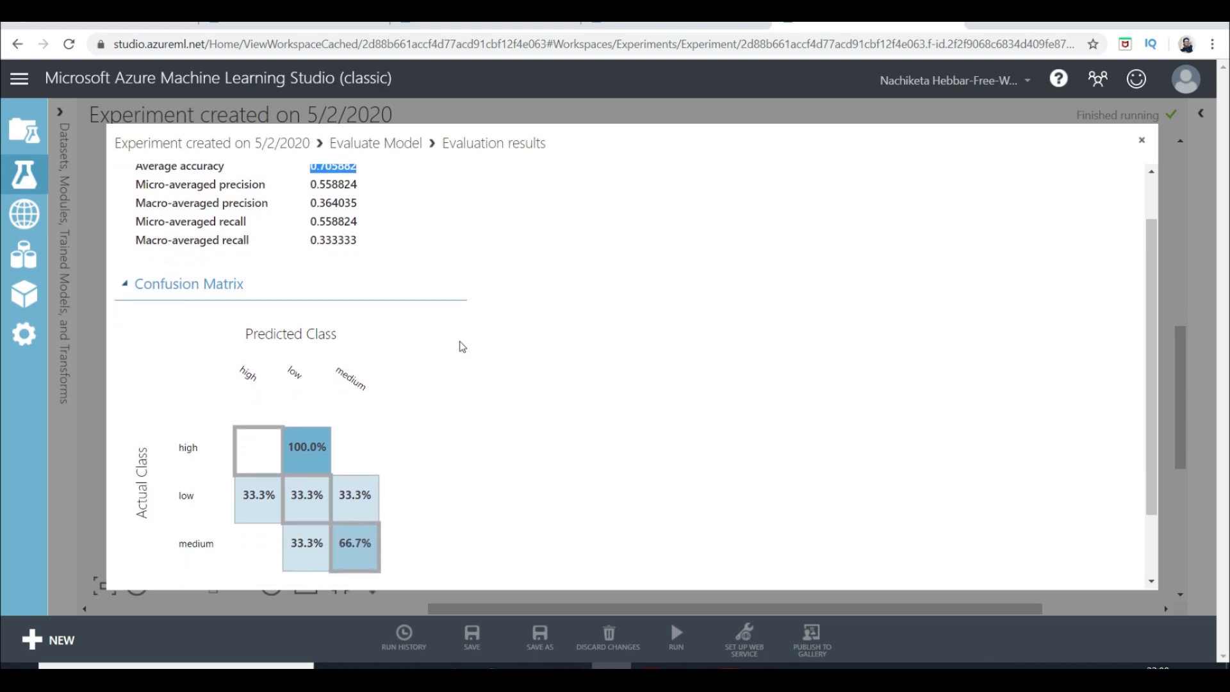
scroll(463, 347, down, 3)
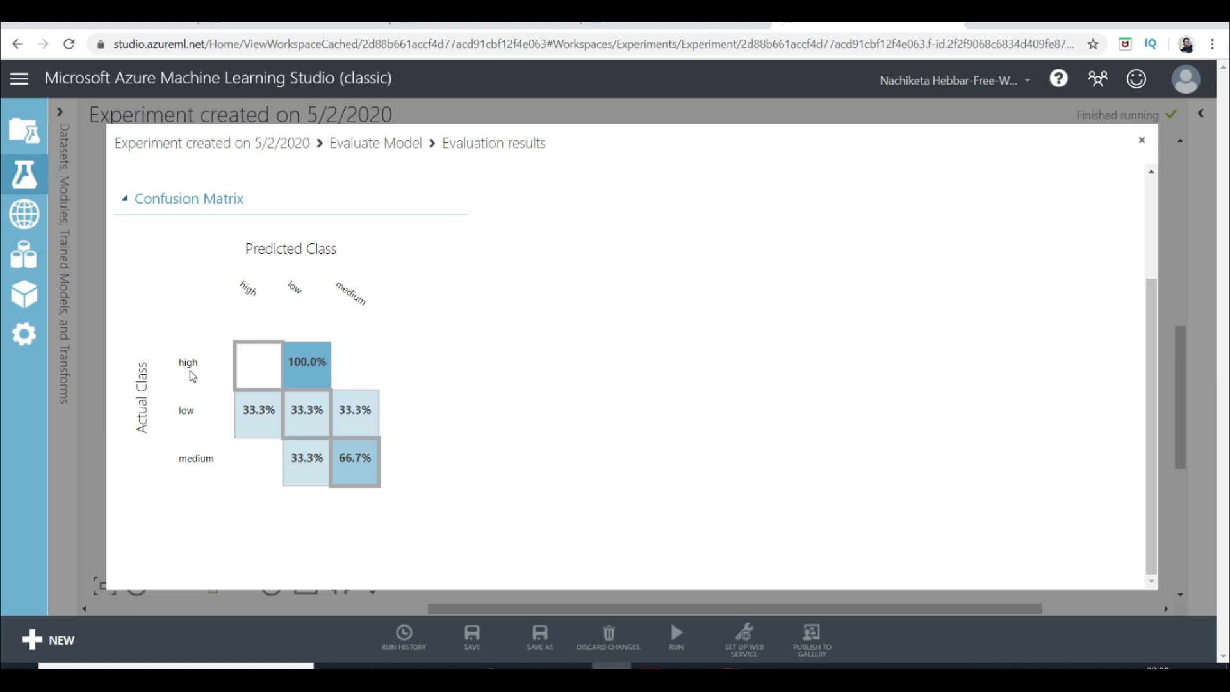
drag(179, 363, 339, 371)
drag(227, 420, 379, 425)
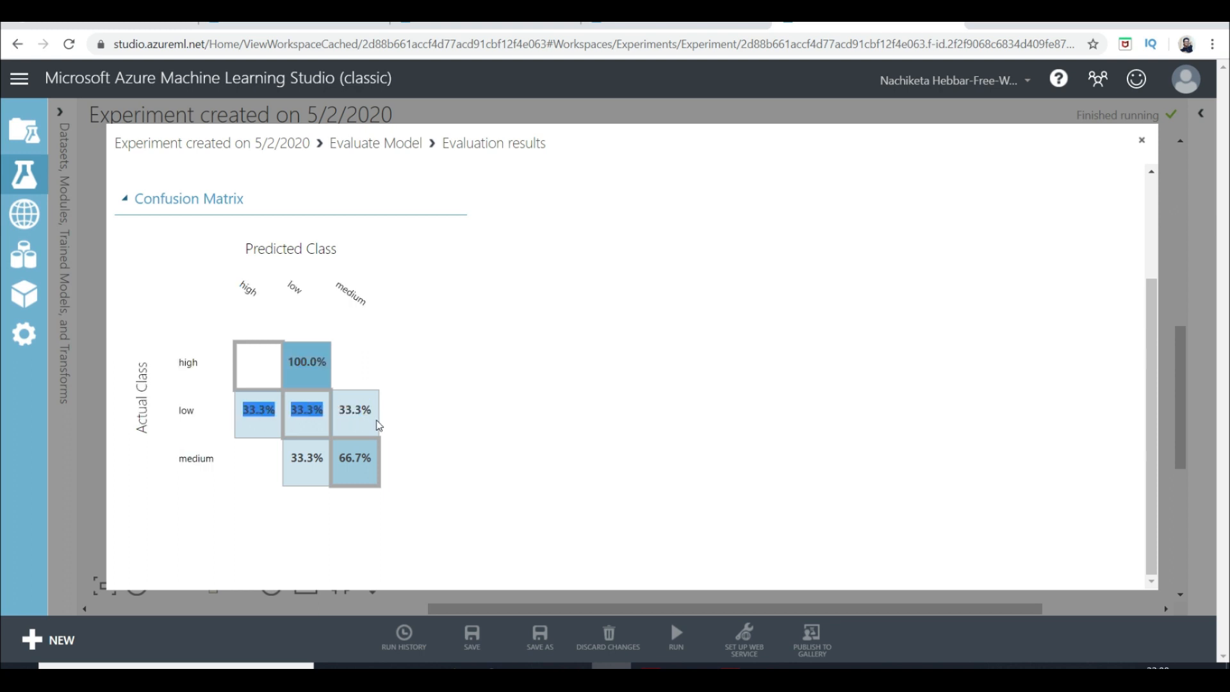
click(378, 421)
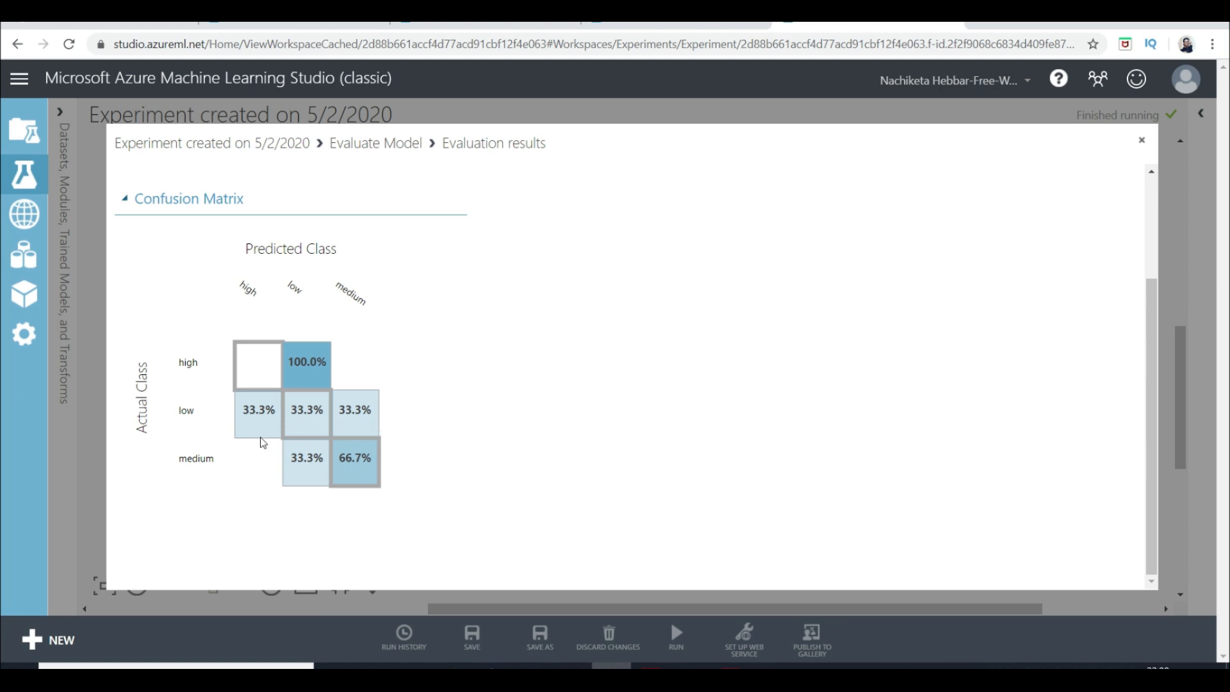
drag(242, 457, 171, 459)
drag(339, 457, 393, 461)
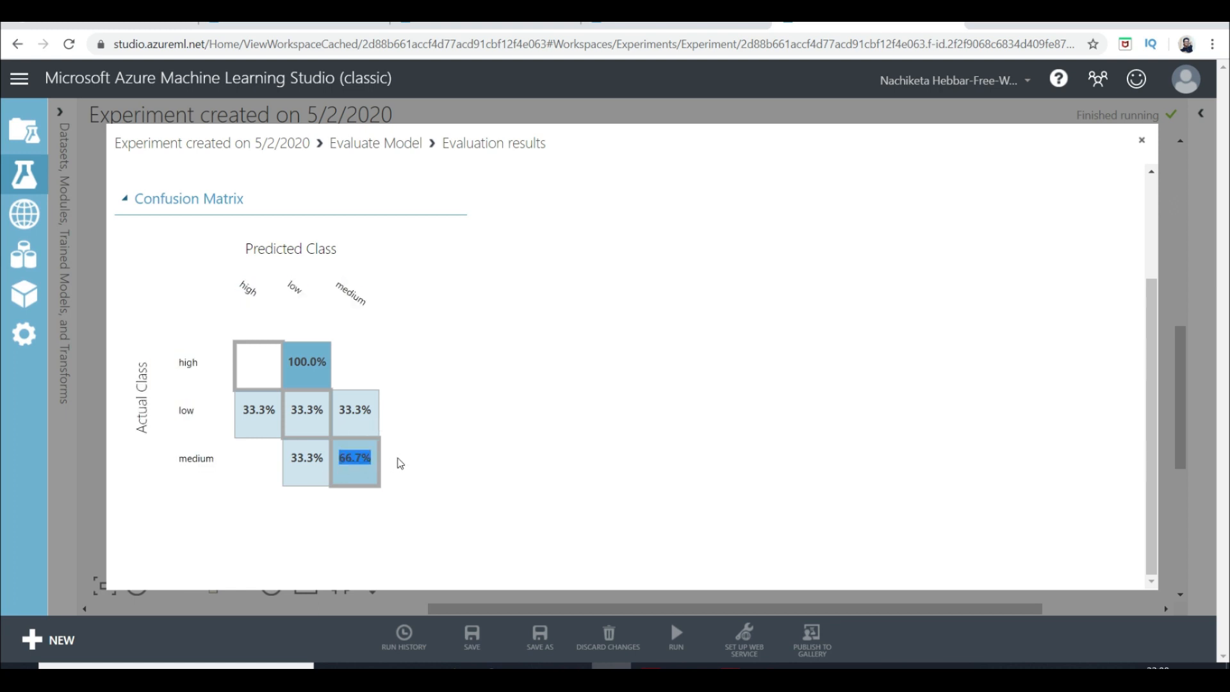